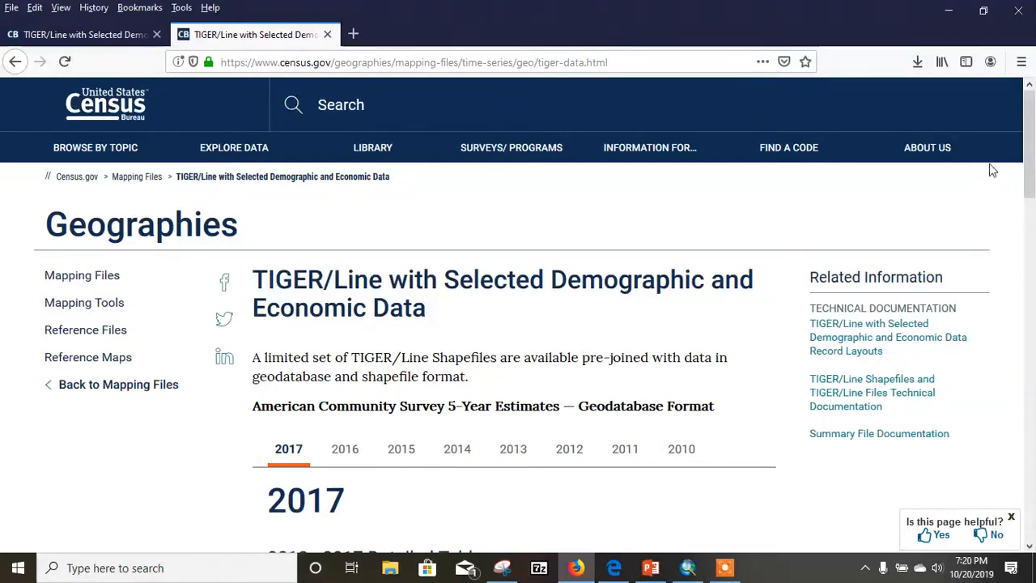
{"action": "mouse_move", "coordinate": [1032, 147]}
{"action": "left_mouse_down"}
{"action": "mouse_move", "coordinate": [1032, 165]}
{"action": "mouse_move", "coordinate": [1032, 141]}
{"action": "left_mouse_up"}
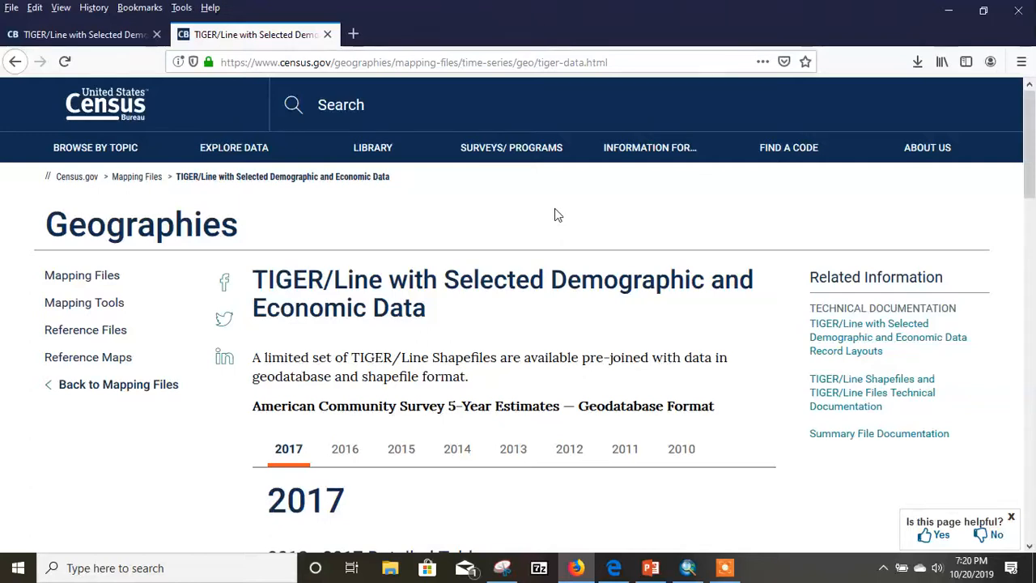
{"action": "left_click", "coordinate": [727, 570]}
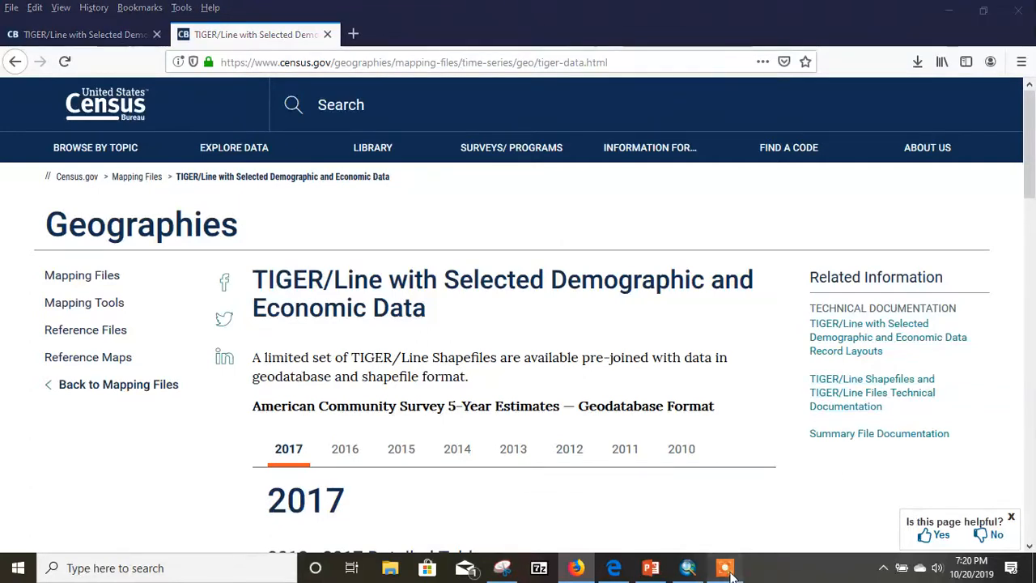
{"action": "left_click", "coordinate": [557, 545]}
{"action": "left_click", "coordinate": [557, 544]}
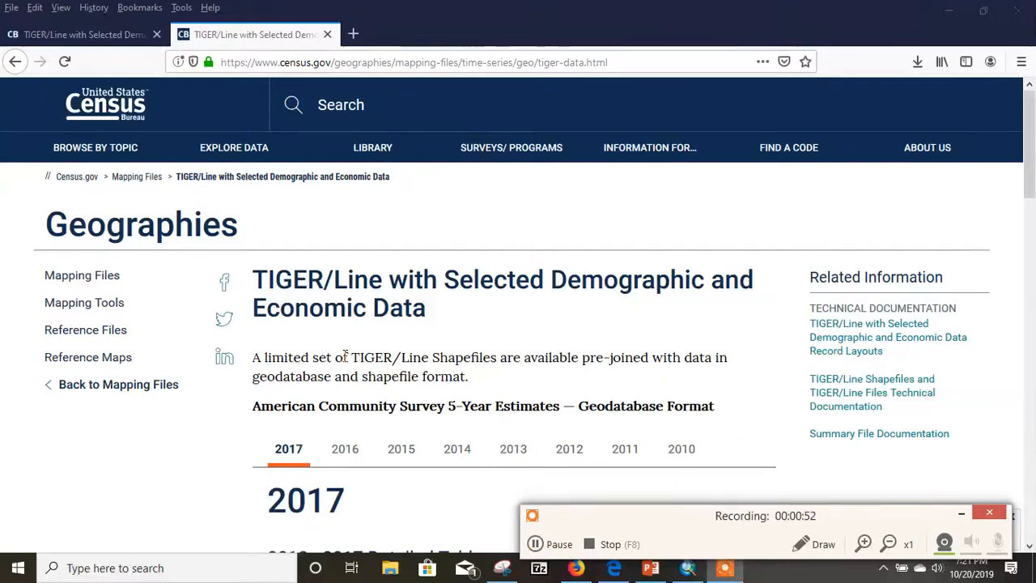
{"action": "scroll", "coordinate": [361, 357], "scroll_direction": "down", "scroll_amount": 2}
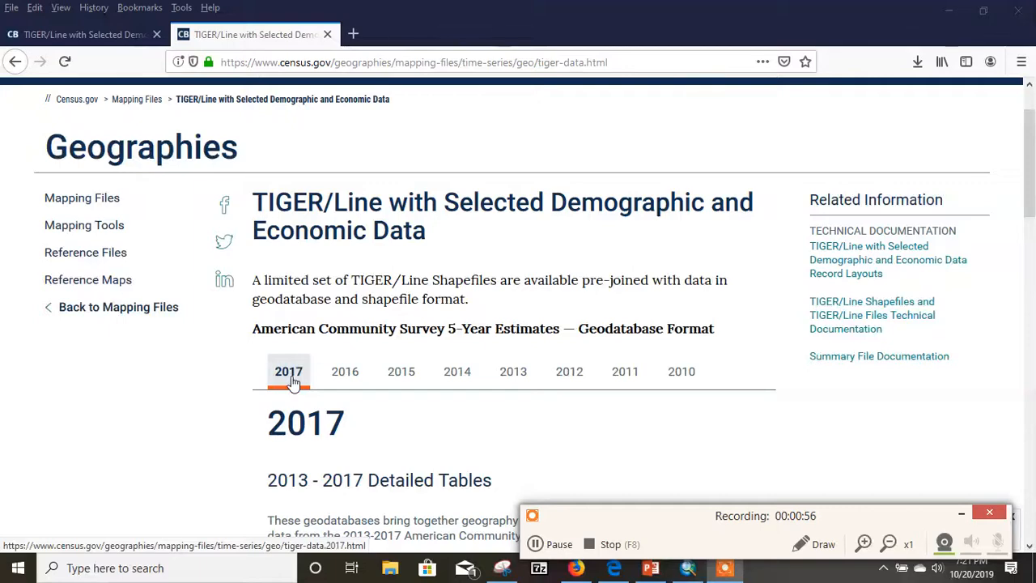
{"action": "left_click", "coordinate": [961, 513]}
- Examine the 2017 American Community Survey geodatabase downloads and the state choices offered for Block Group data
{"action": "scroll", "coordinate": [393, 415], "scroll_direction": "down", "scroll_amount": 6}
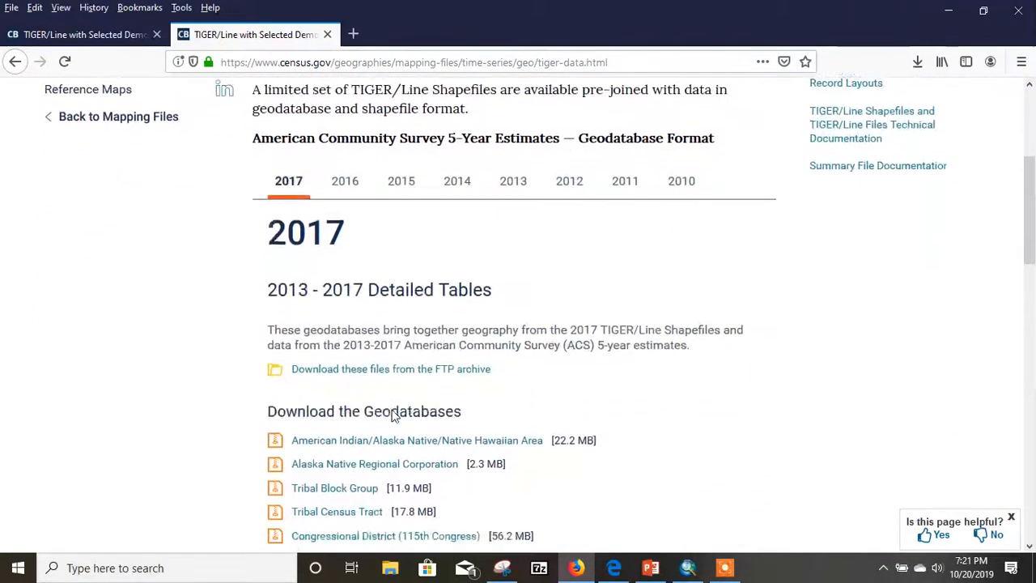
{"action": "scroll", "coordinate": [392, 414], "scroll_direction": "down", "scroll_amount": 6}
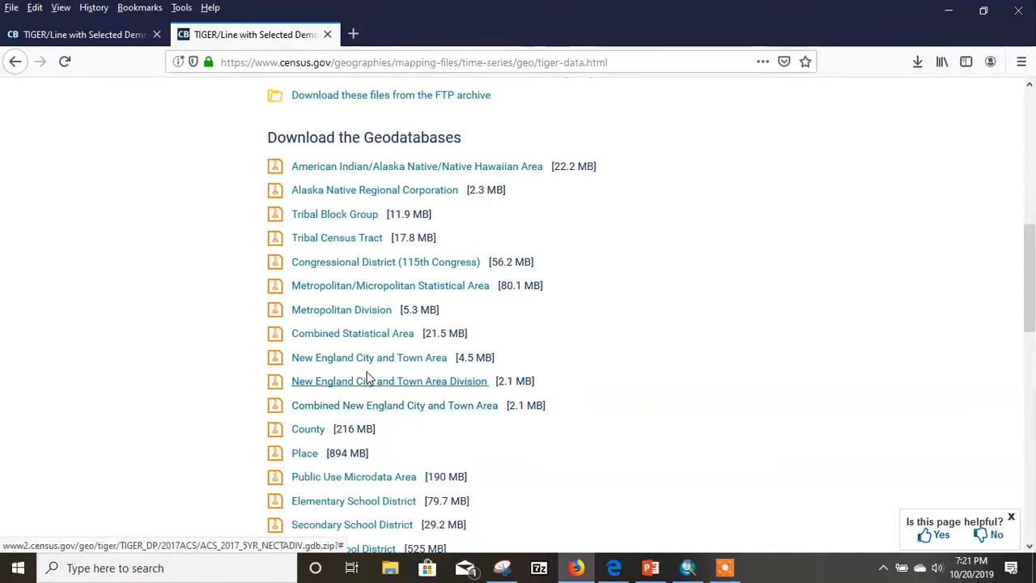
{"action": "scroll", "coordinate": [367, 368], "scroll_direction": "down", "scroll_amount": 1}
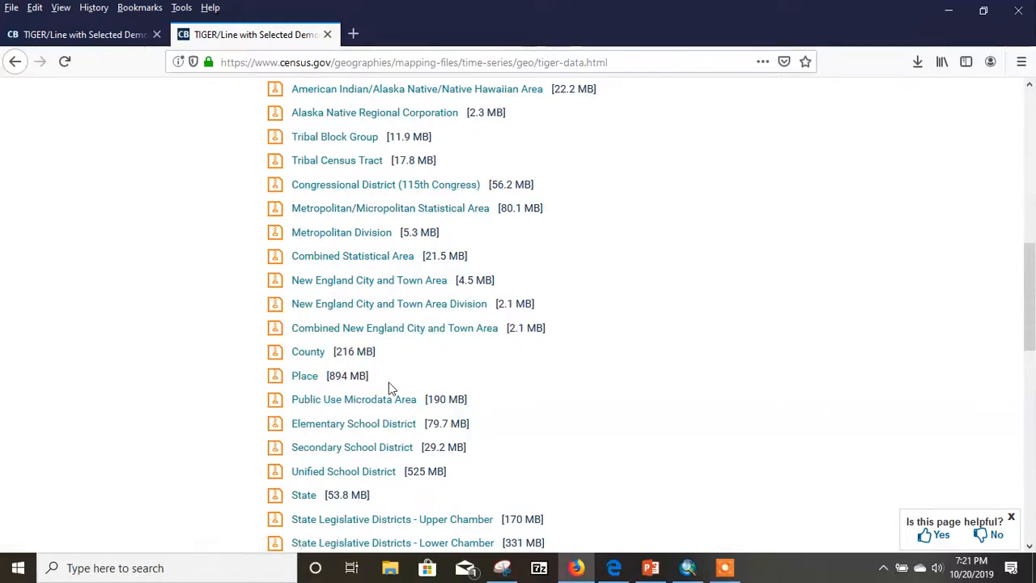
{"action": "scroll", "coordinate": [389, 388], "scroll_direction": "down", "scroll_amount": 3}
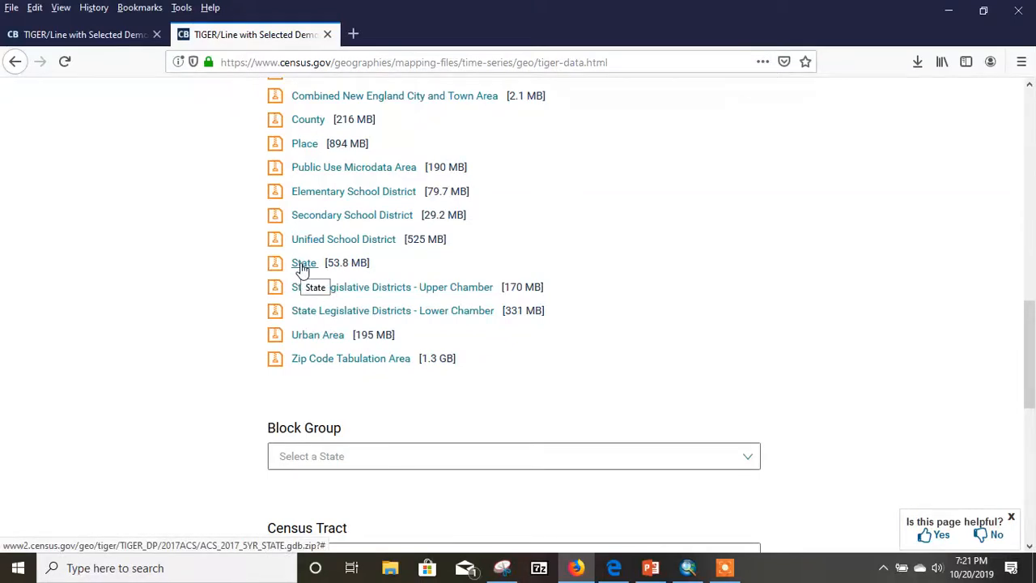
{"action": "scroll", "coordinate": [356, 259], "scroll_direction": "up", "scroll_amount": 2}
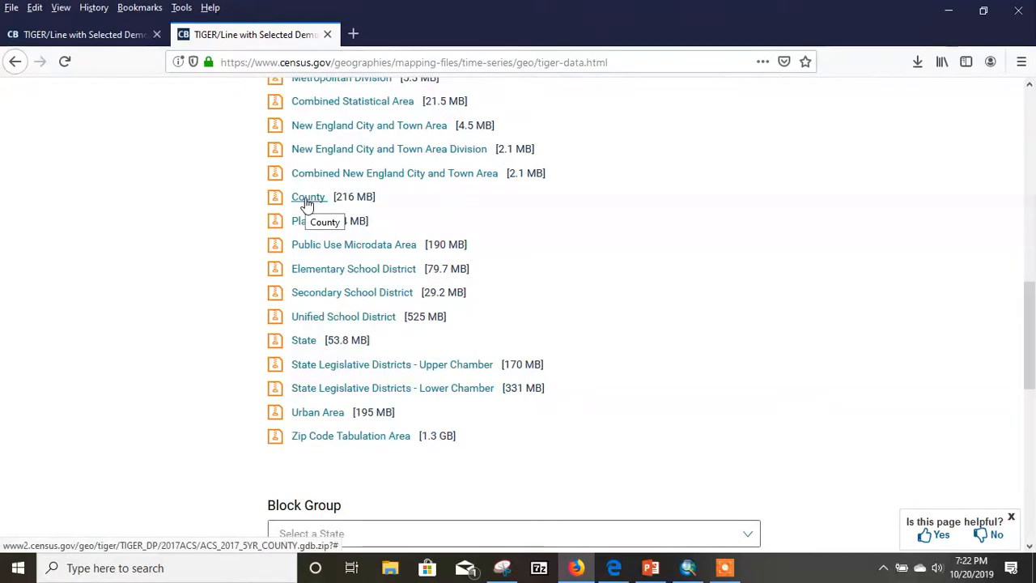
{"action": "scroll", "coordinate": [413, 268], "scroll_direction": "down", "scroll_amount": 3}
{"action": "scroll", "coordinate": [411, 271], "scroll_direction": "down", "scroll_amount": 3}
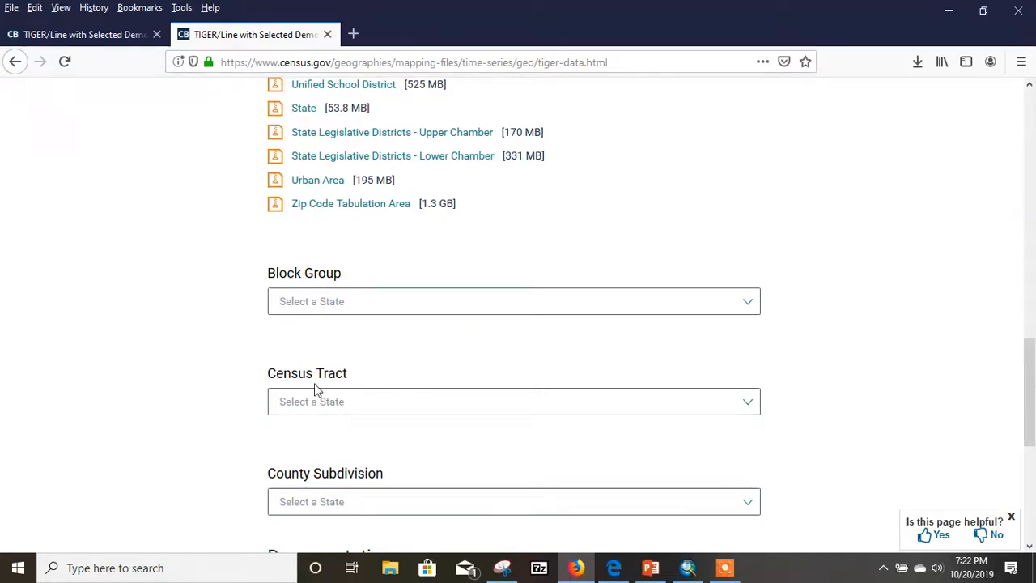
{"action": "left_click", "coordinate": [748, 309]}
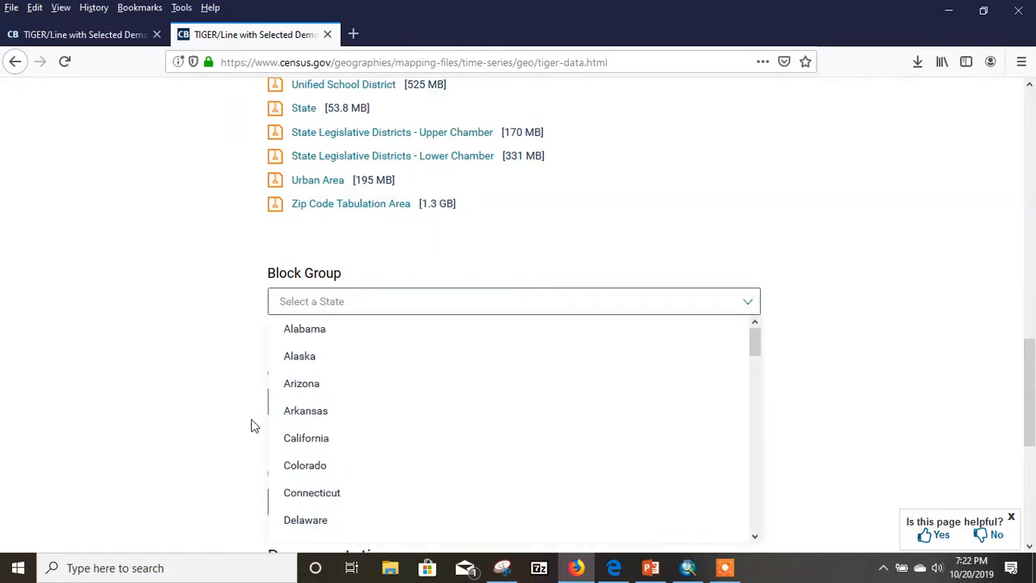
{"action": "left_click", "coordinate": [892, 230]}
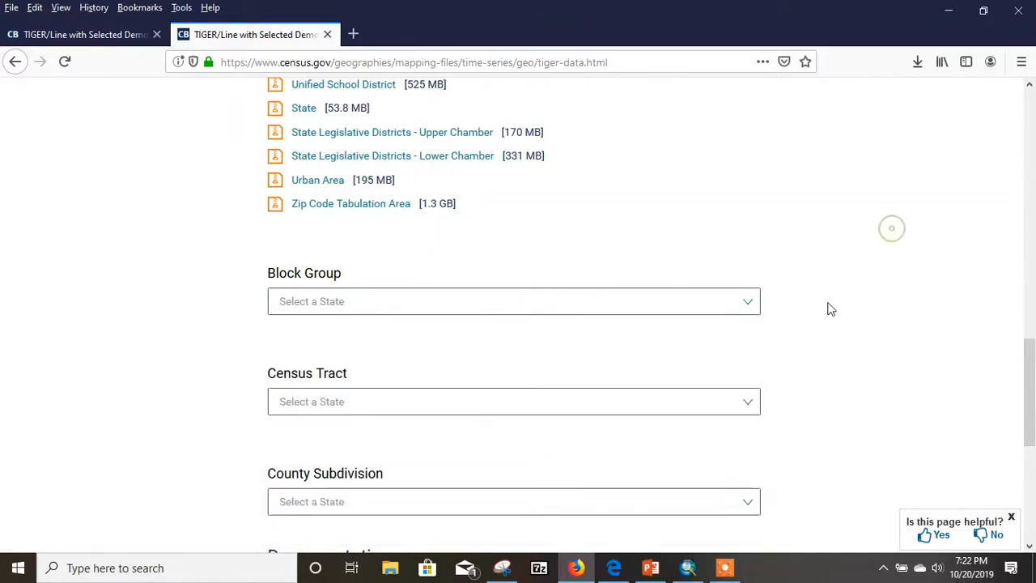
{"action": "scroll", "coordinate": [769, 315], "scroll_direction": "up", "scroll_amount": 3}
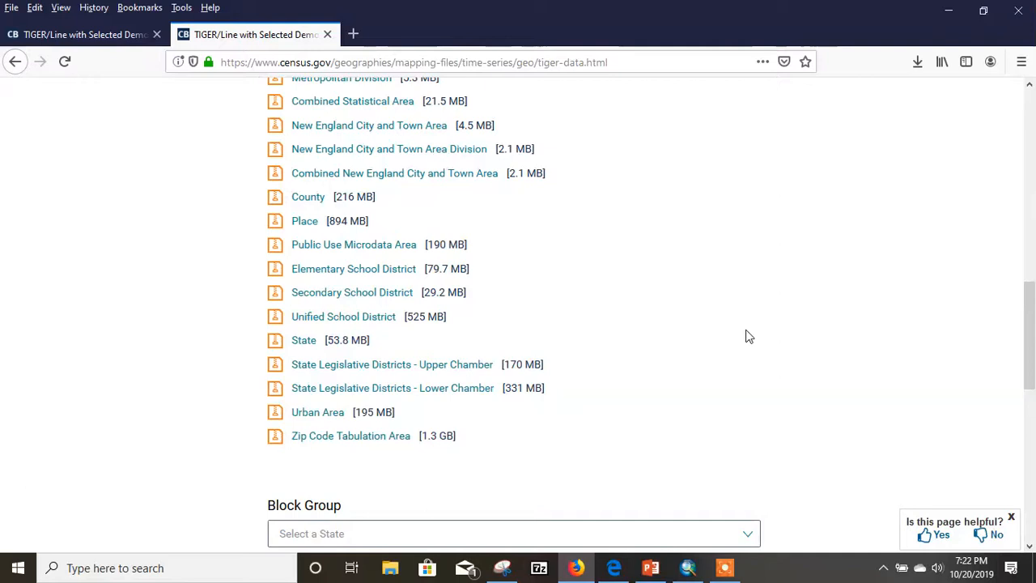
{"action": "scroll", "coordinate": [732, 337], "scroll_direction": "up", "scroll_amount": 2}
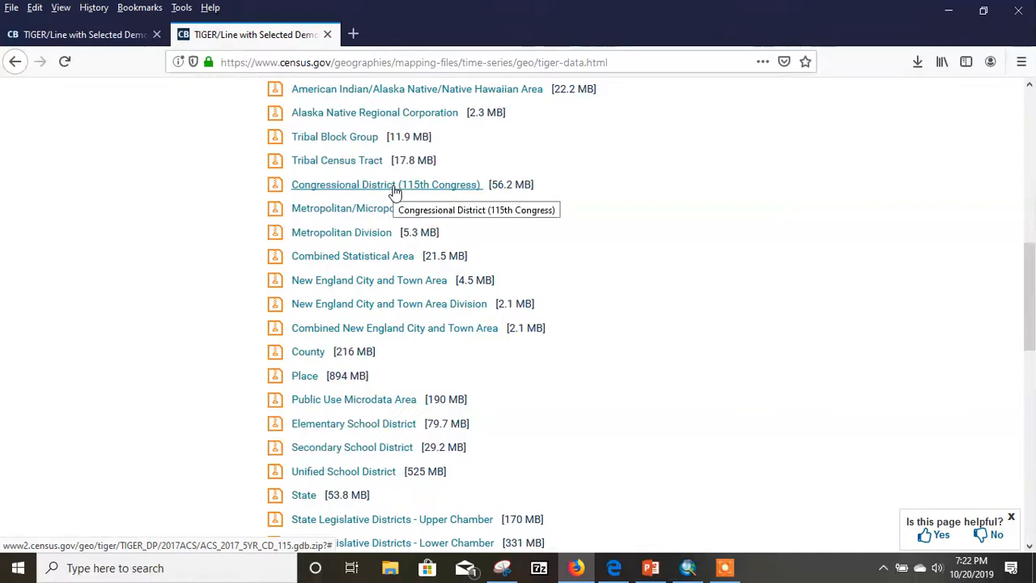
- Switch to ArcMap and start adding data from the Comm_Survey folder in C:\GIS105
{"action": "left_click", "coordinate": [949, 12]}
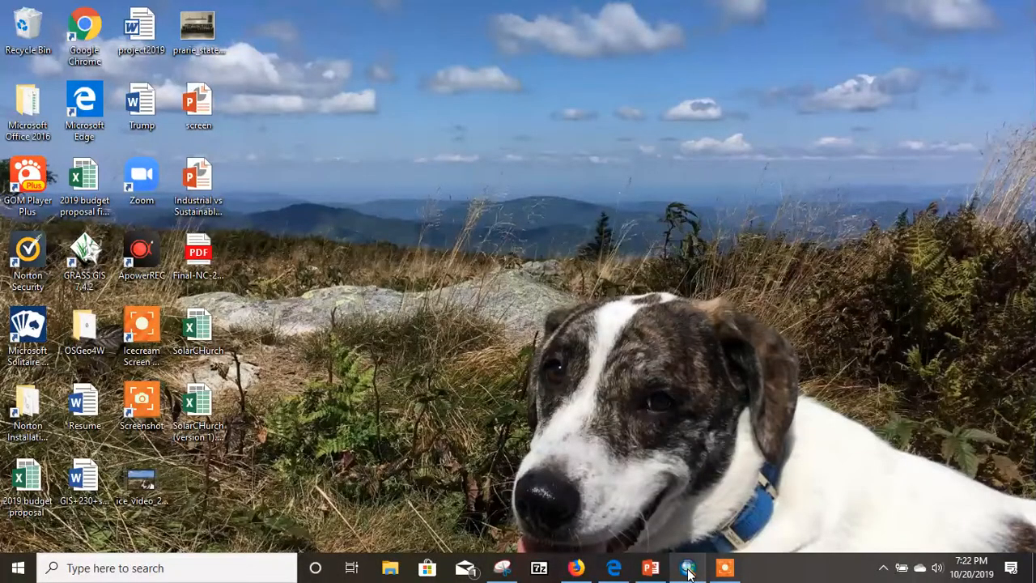
{"action": "left_click", "coordinate": [687, 567]}
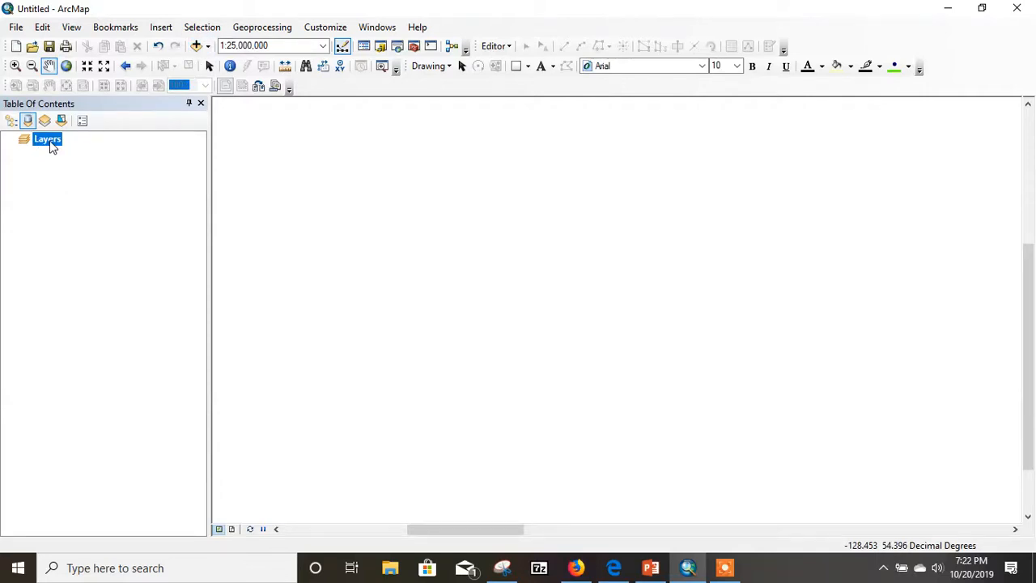
{"action": "left_click", "coordinate": [207, 46]}
{"action": "left_click", "coordinate": [225, 65]}
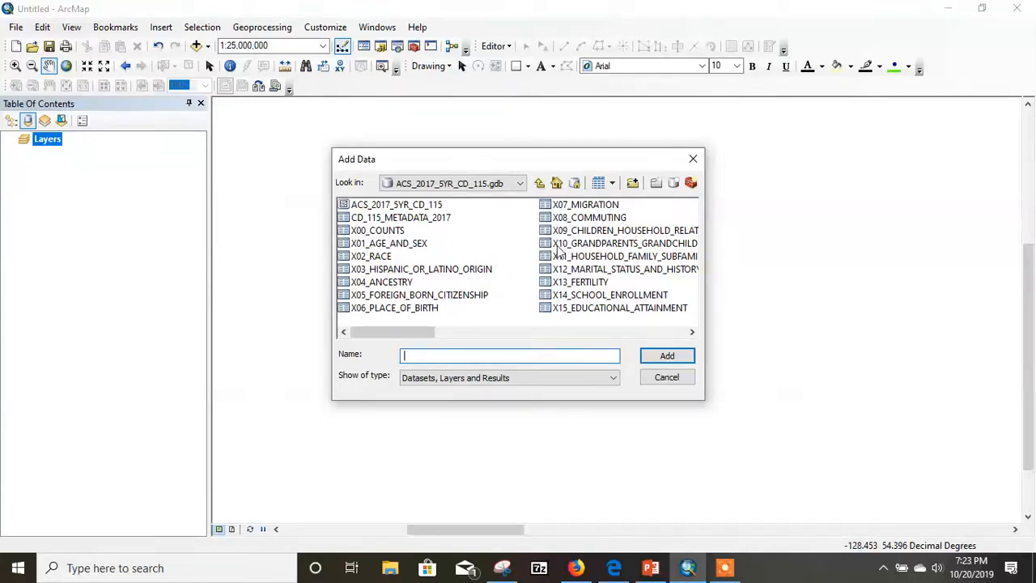
{"action": "left_click", "coordinate": [540, 184]}
{"action": "left_click", "coordinate": [540, 184]}
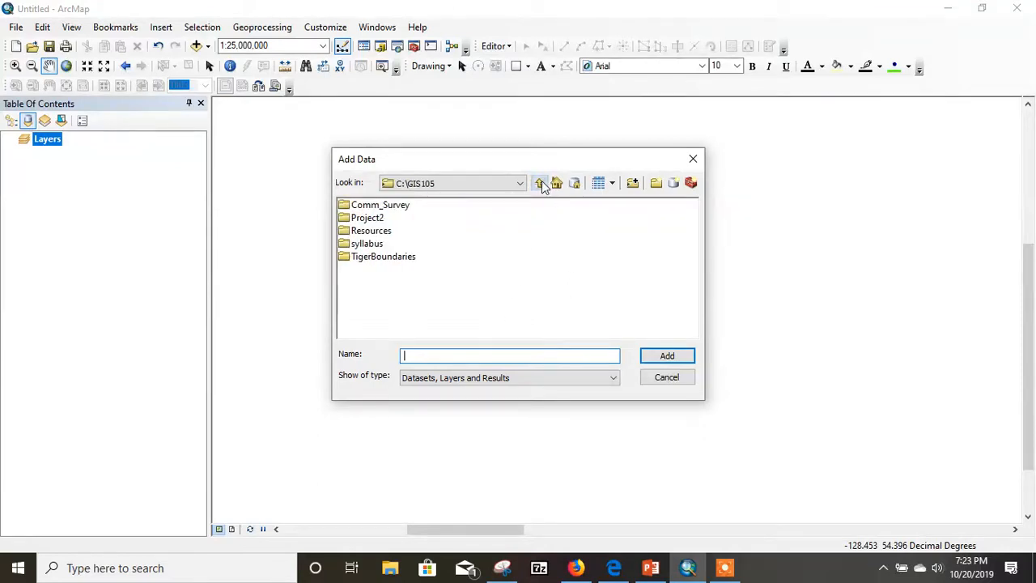
{"action": "left_click", "coordinate": [540, 184]}
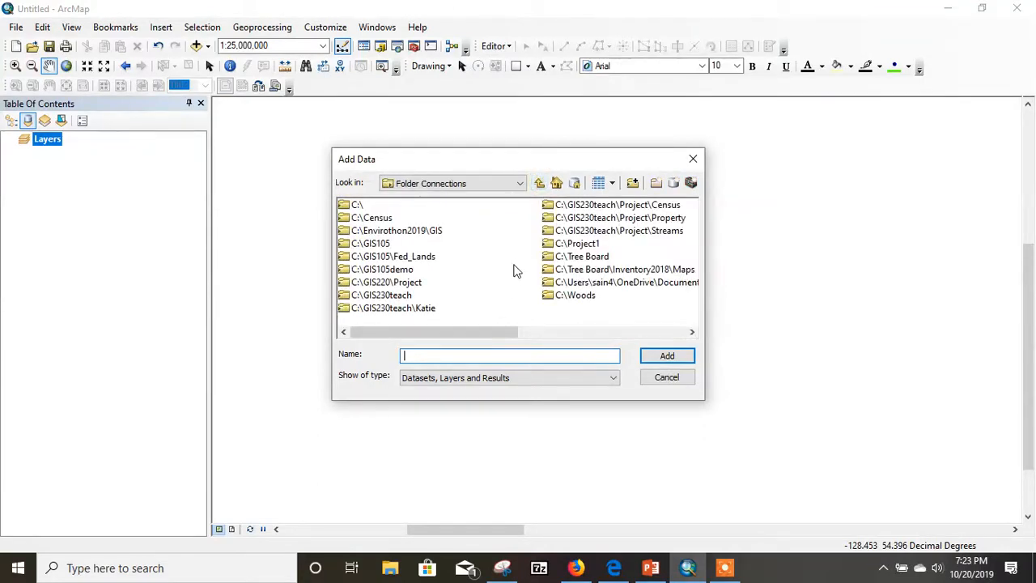
{"action": "double_click", "coordinate": [379, 243]}
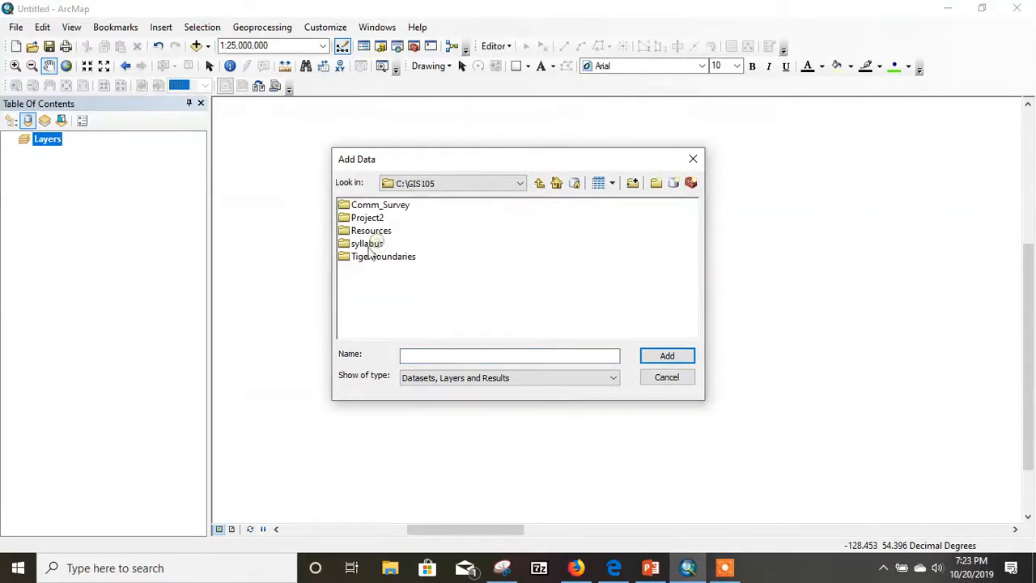
{"action": "double_click", "coordinate": [379, 205]}
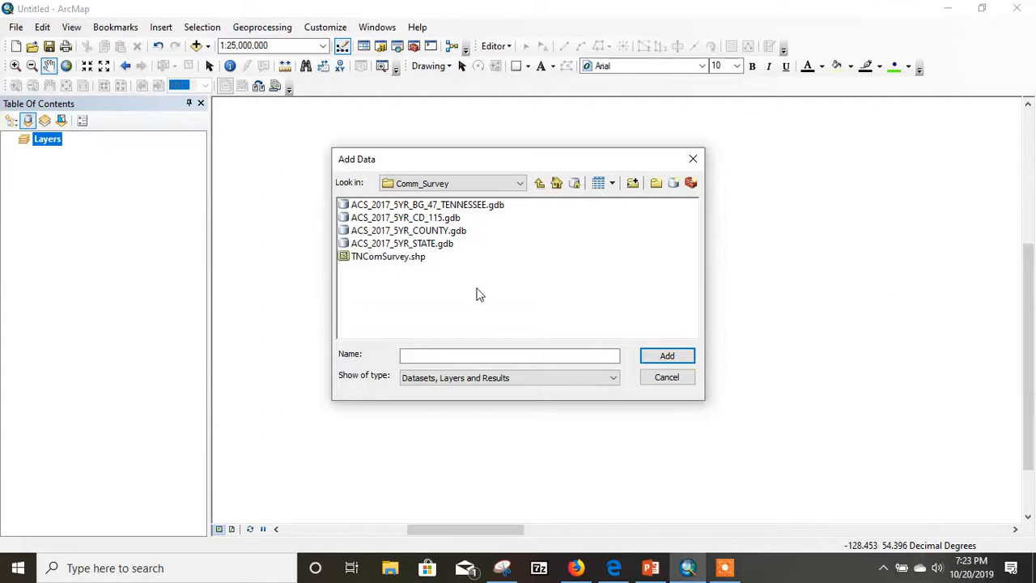
- Add the ACS_2017_5YR_CD_115 feature class from the ACS_2017_5YR_CD_115.gdb geodatabase to the map
{"action": "left_click", "coordinate": [428, 220]}
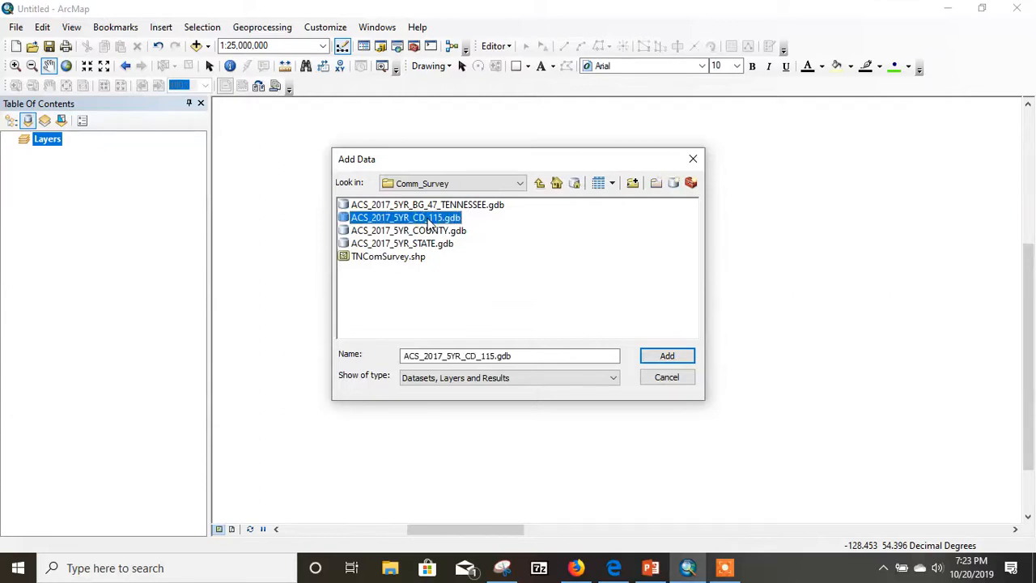
{"action": "left_click", "coordinate": [667, 357]}
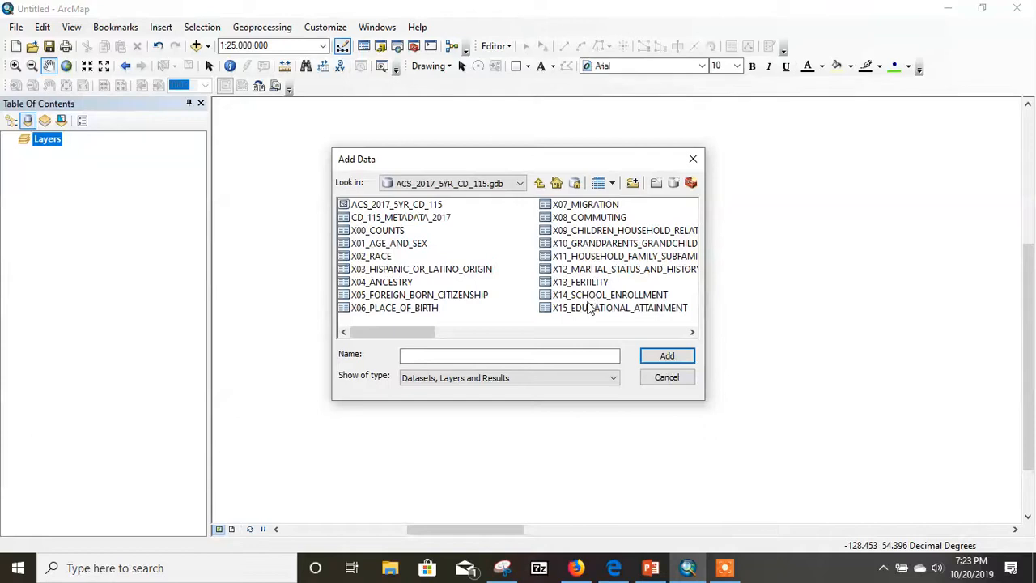
{"action": "left_click", "coordinate": [692, 331]}
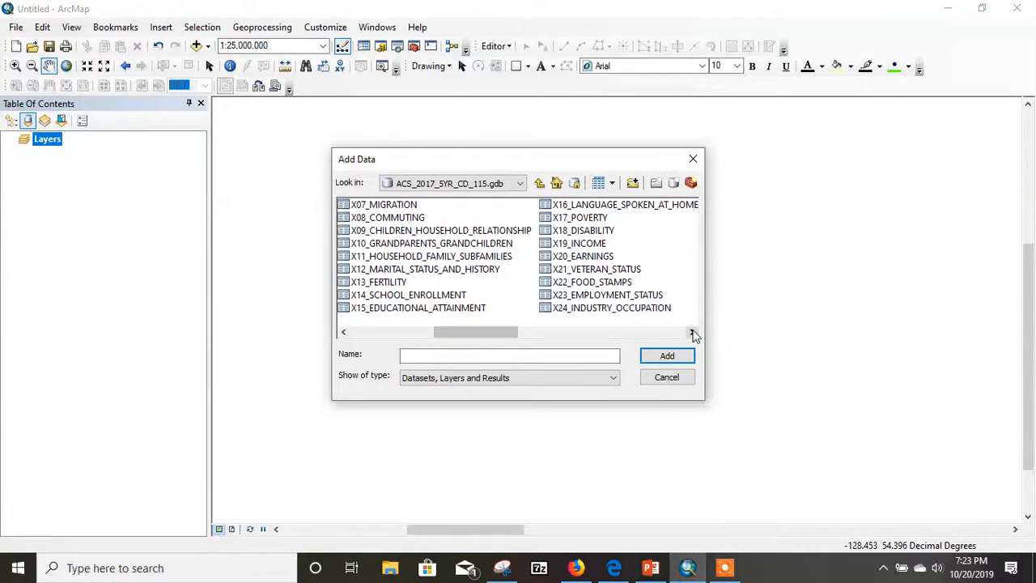
{"action": "left_click", "coordinate": [692, 332]}
{"action": "left_click_drag", "start_coordinate": [598, 333], "coordinate": [389, 334]}
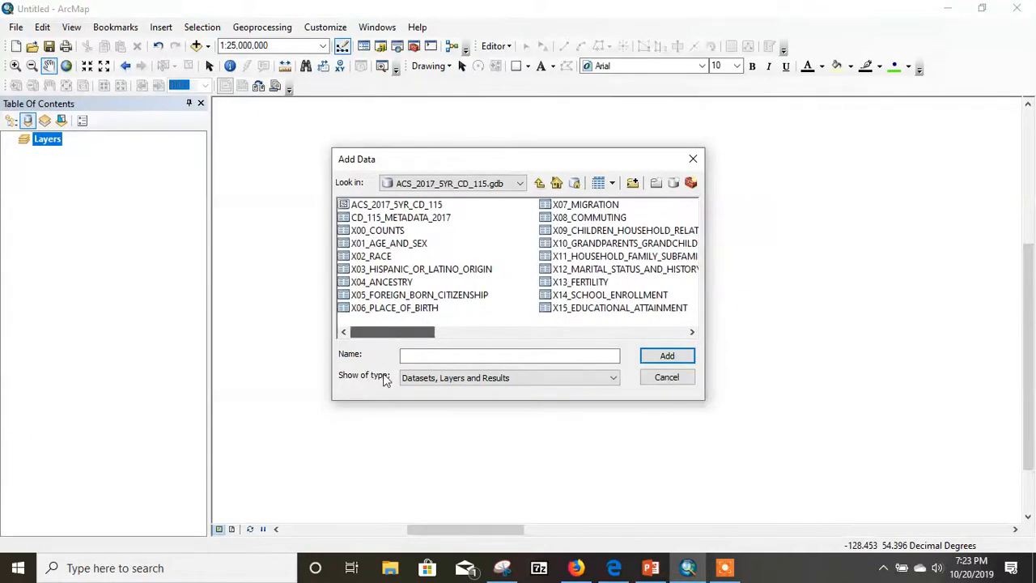
{"action": "left_click", "coordinate": [389, 206]}
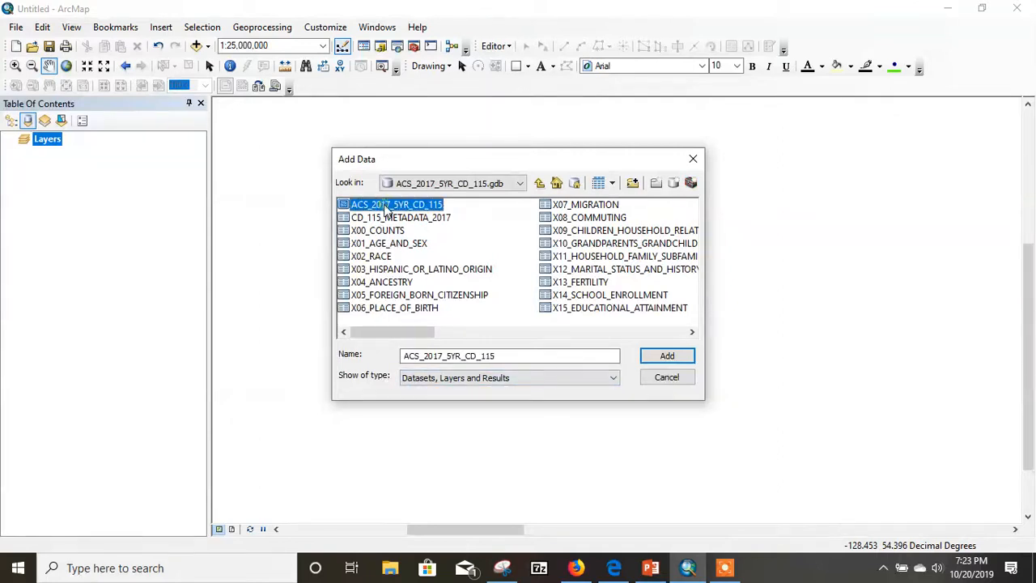
{"action": "left_click", "coordinate": [666, 356]}
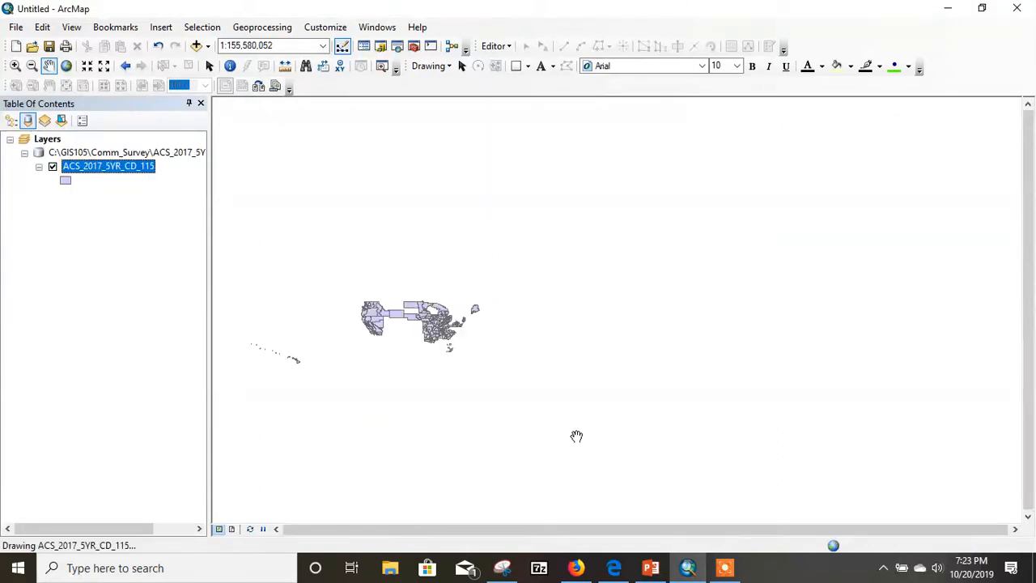
- Center the map on the contiguous United States at 1:25,000,000 to view the congressional districts
{"action": "left_click_drag", "start_coordinate": [413, 336], "coordinate": [576, 340]}
{"action": "scroll", "coordinate": [593, 325], "scroll_direction": "up", "scroll_amount": 2}
{"action": "scroll", "coordinate": [594, 325], "scroll_direction": "up", "scroll_amount": 2}
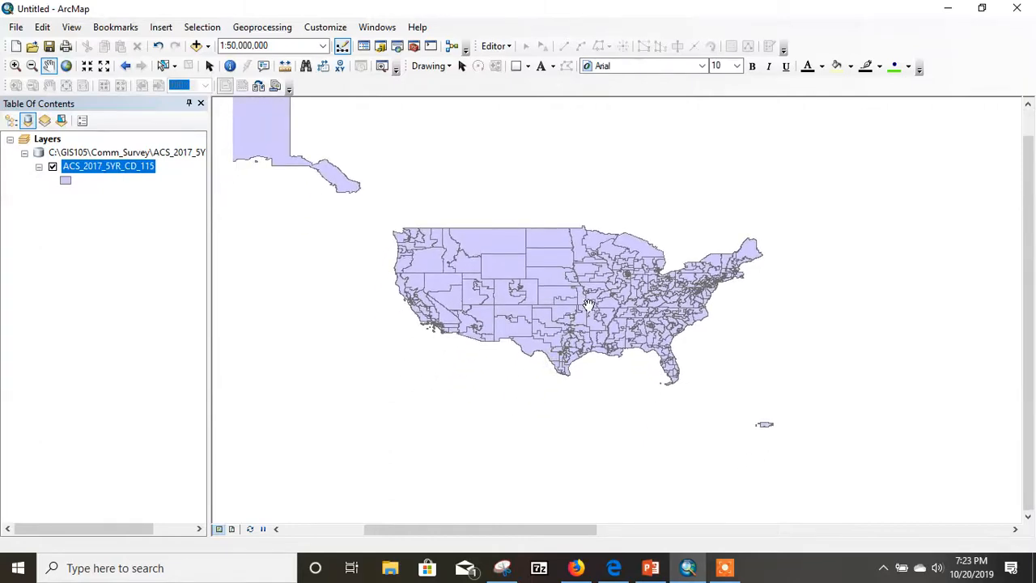
{"action": "scroll", "coordinate": [591, 307], "scroll_direction": "up", "scroll_amount": 2}
{"action": "left_click_drag", "start_coordinate": [532, 303], "coordinate": [609, 301]}
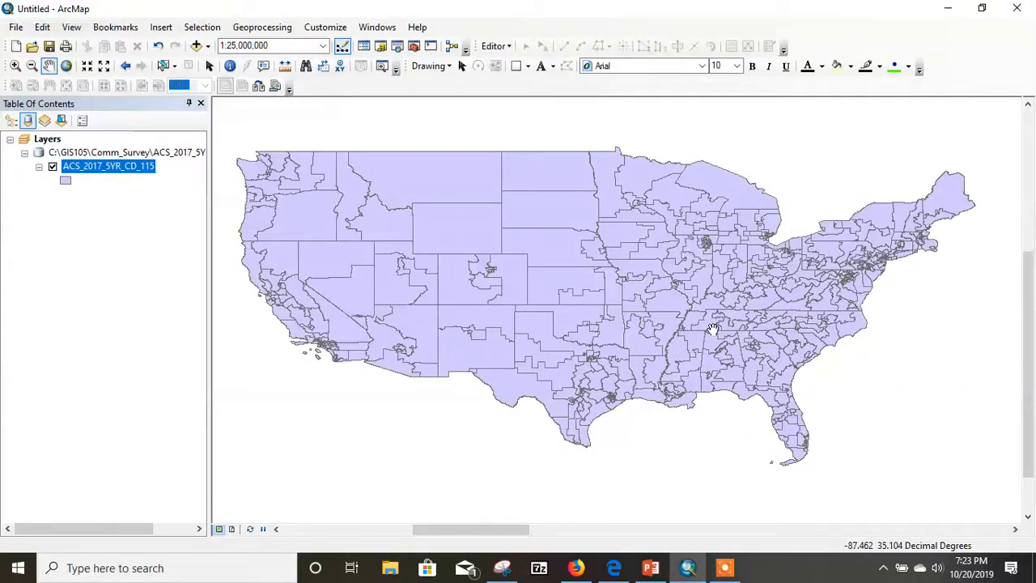
{"action": "left_click_drag", "start_coordinate": [556, 300], "coordinate": [577, 304]}
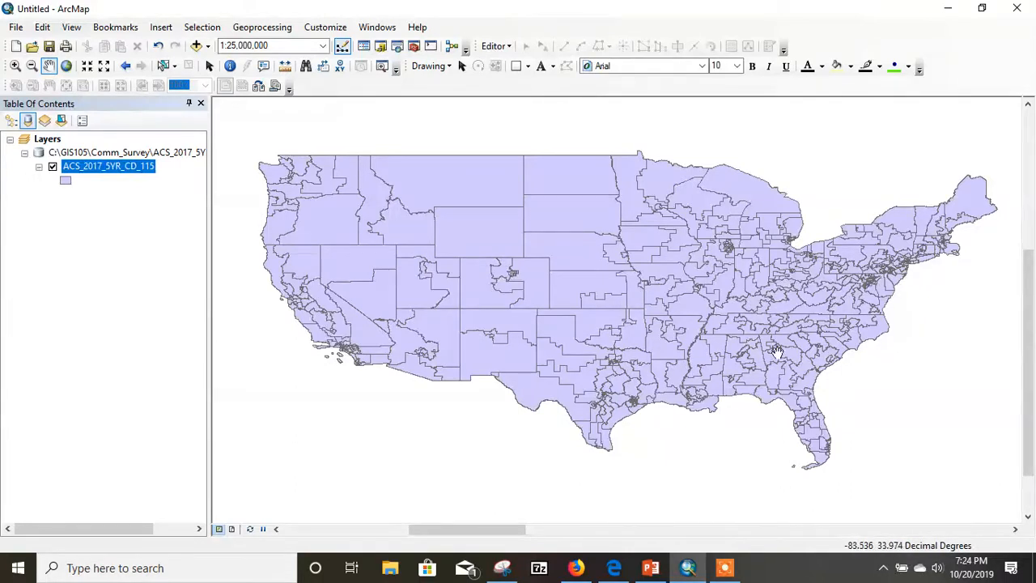
{"action": "left_click_drag", "start_coordinate": [701, 343], "coordinate": [704, 356]}
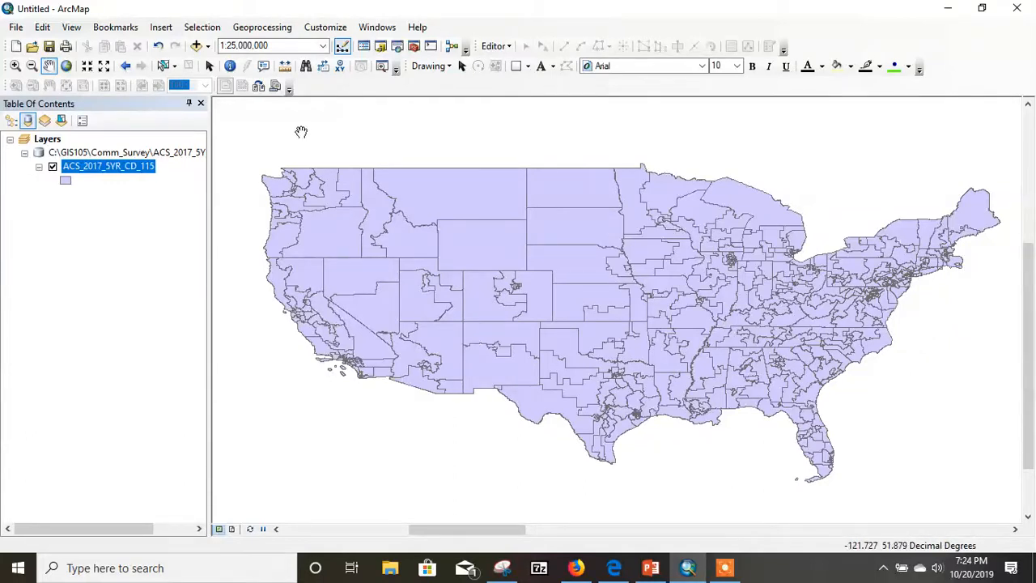
- Add the X17_POVERTY table from ACS_2017_5YR_CD_115.gdb to the map
{"action": "left_click", "coordinate": [207, 46]}
{"action": "left_click", "coordinate": [234, 65]}
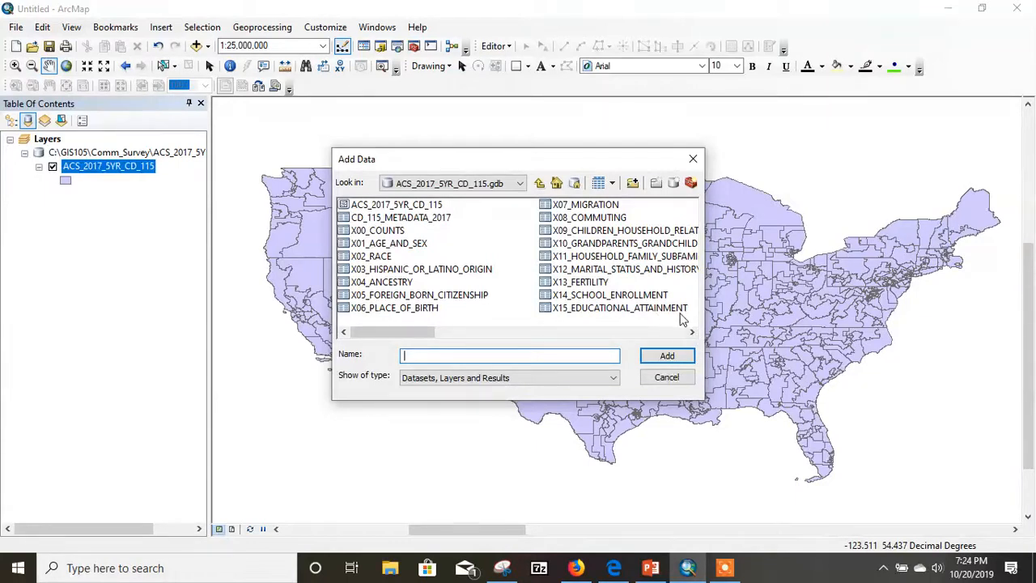
{"action": "left_click", "coordinate": [692, 331]}
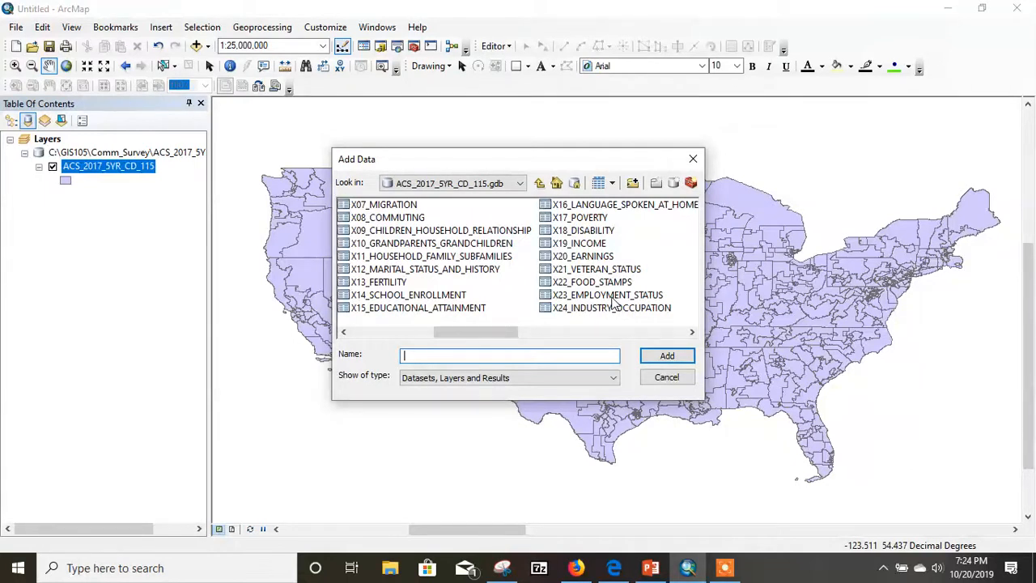
{"action": "left_click", "coordinate": [568, 222]}
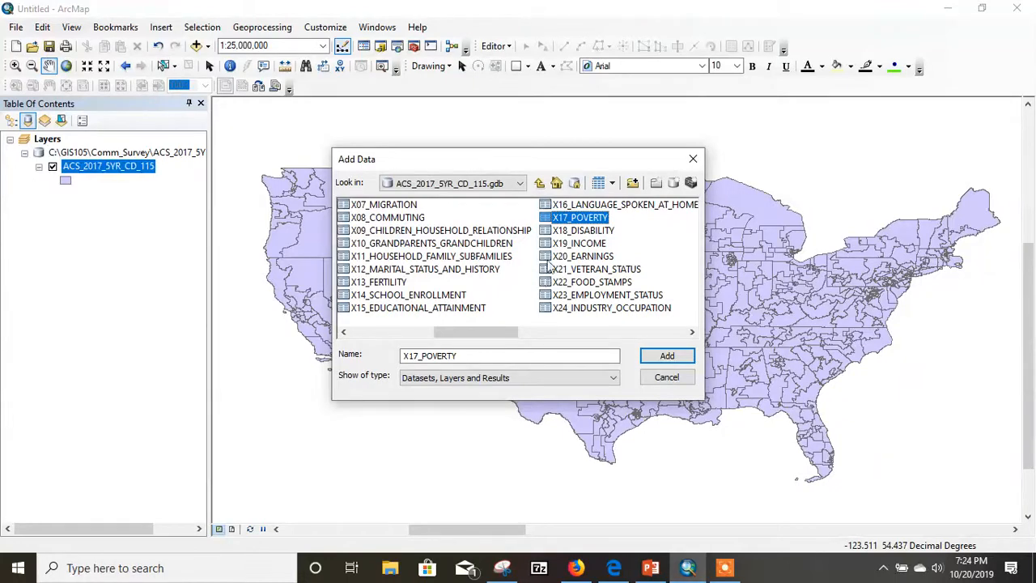
{"action": "left_click", "coordinate": [667, 357]}
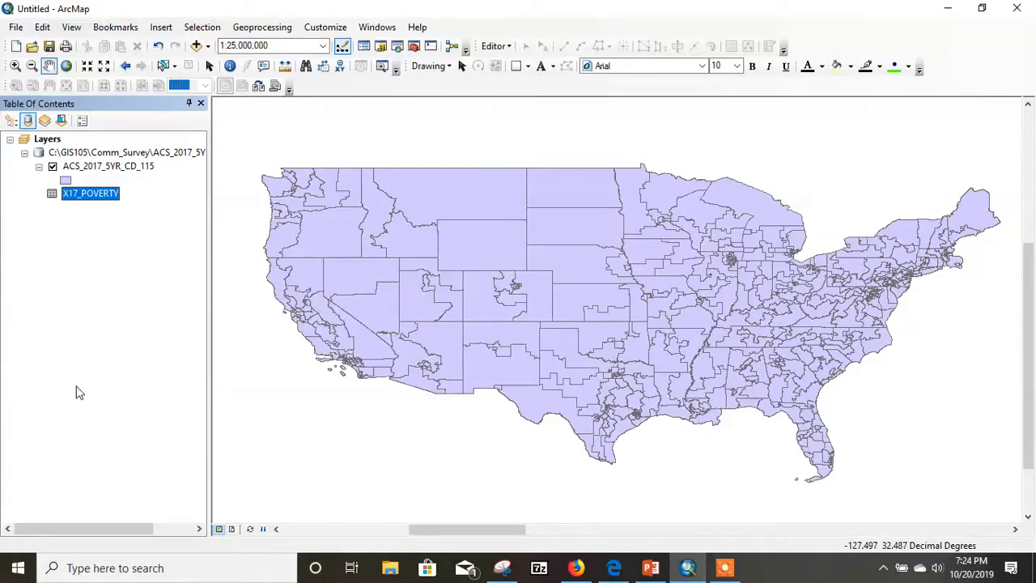
- Open the X17_POVERTY table, look over its coded B17001 estimate and margin-of-error fields, and close it
{"action": "right_click", "coordinate": [79, 195]}
{"action": "left_click", "coordinate": [108, 205]}
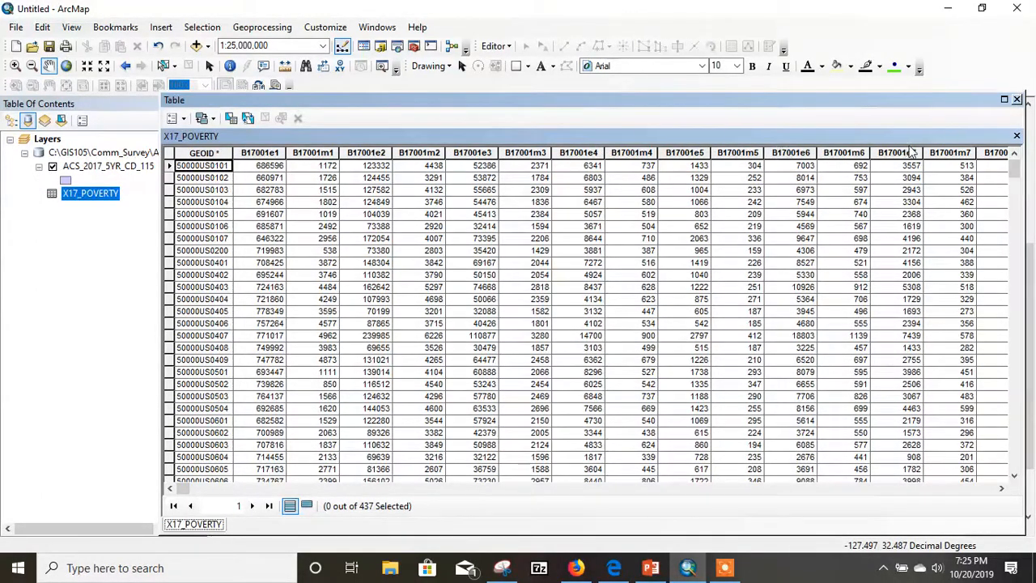
{"action": "left_click_drag", "start_coordinate": [182, 489], "coordinate": [172, 525]}
{"action": "left_click", "coordinate": [1018, 100]}
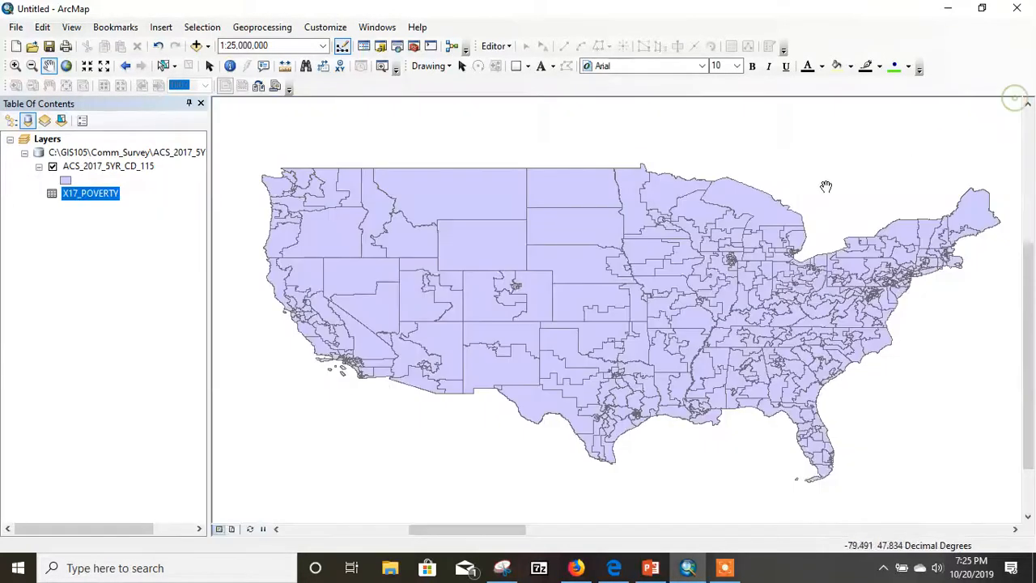
- Add the CD_115_METADATA_2017 table from ACS_2017_5YR_CD_115.gdb to the map
{"action": "left_click", "coordinate": [207, 46]}
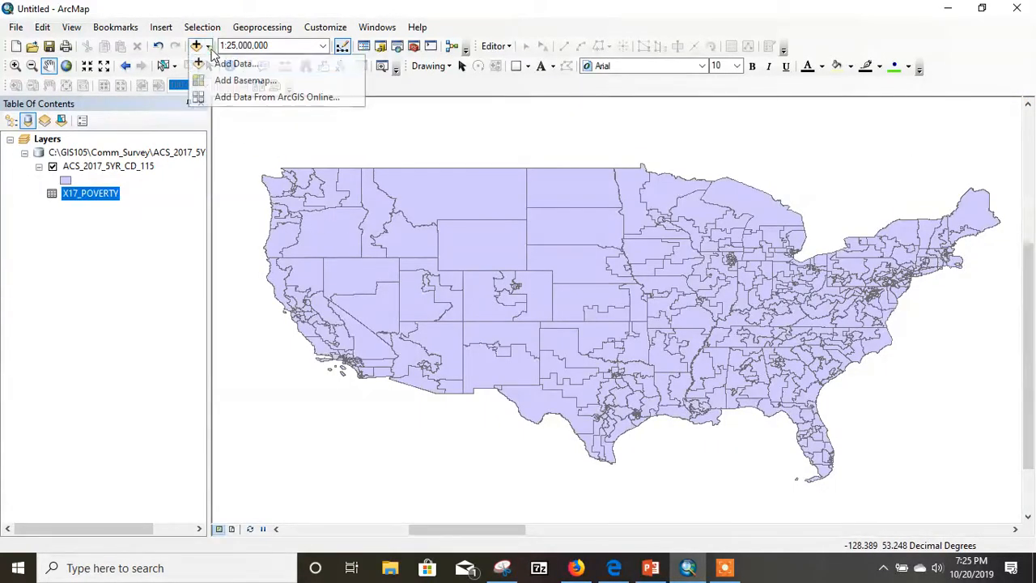
{"action": "left_click", "coordinate": [235, 62]}
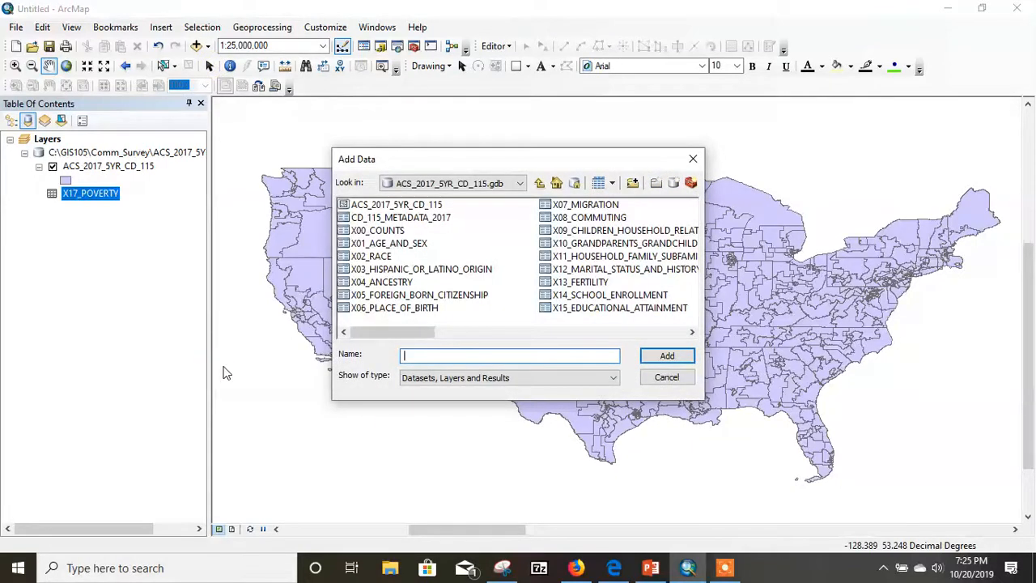
{"action": "left_click", "coordinate": [419, 220]}
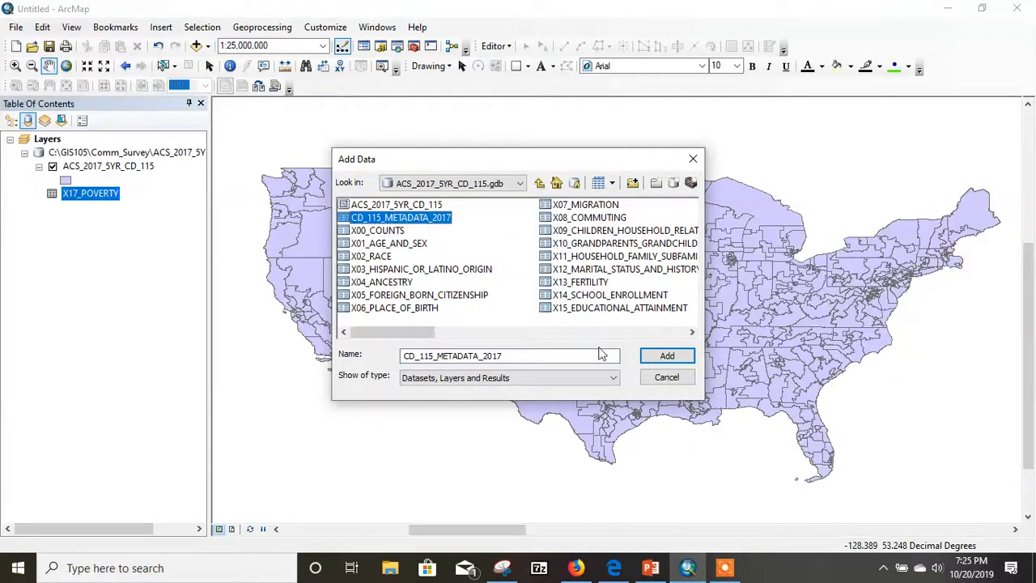
{"action": "left_click", "coordinate": [665, 356]}
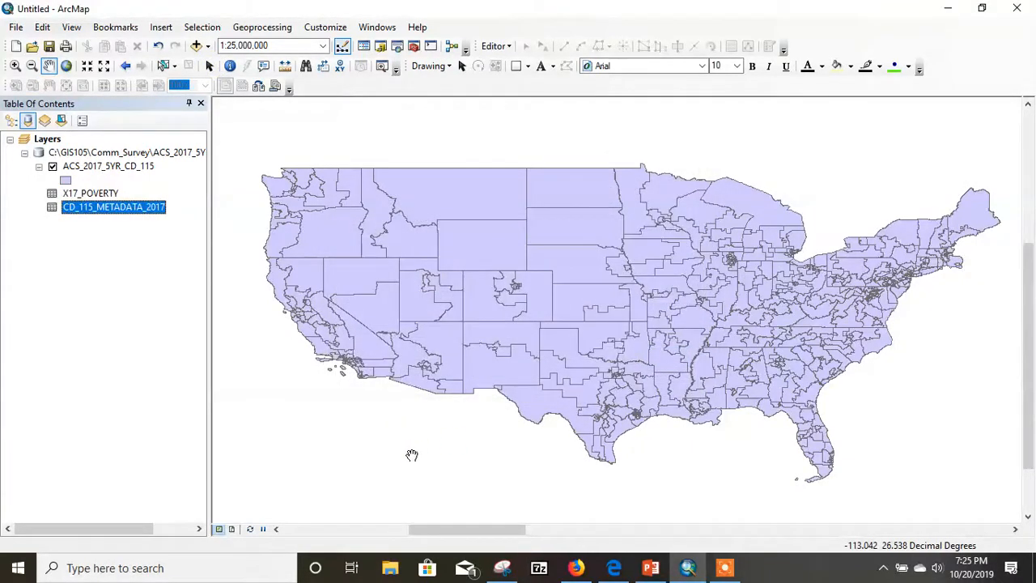
- Open the CD_115_METADATA_2017 table and find the poverty status records whose short names start with B17001
{"action": "right_click", "coordinate": [78, 212]}
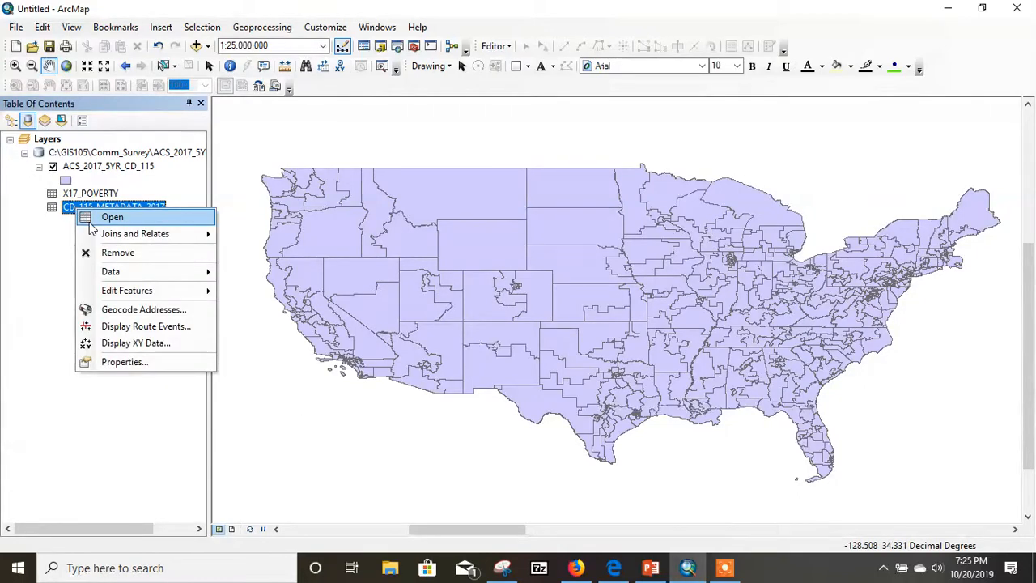
{"action": "left_click", "coordinate": [94, 218]}
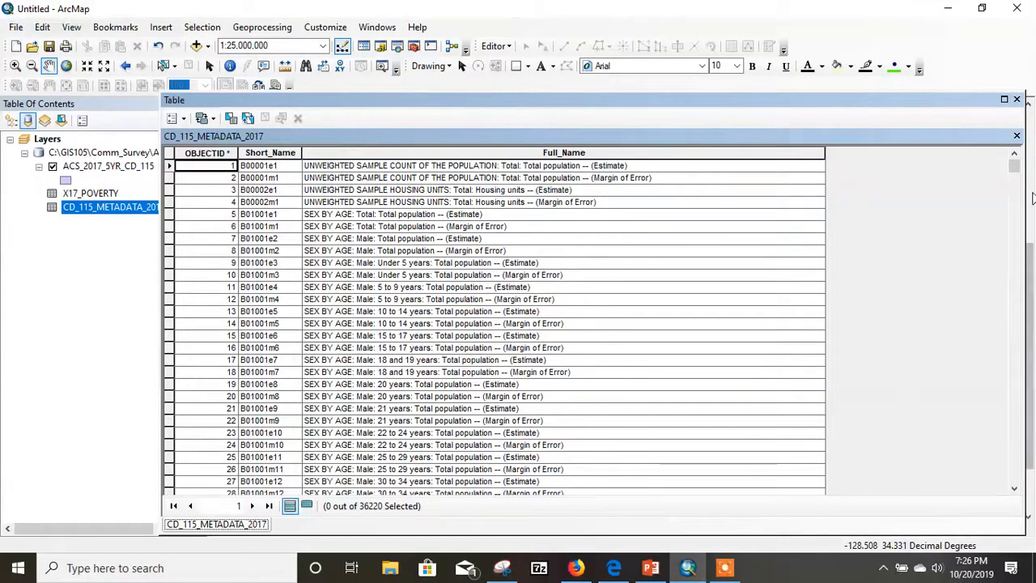
{"action": "left_click_drag", "start_coordinate": [1018, 174], "coordinate": [1016, 481]}
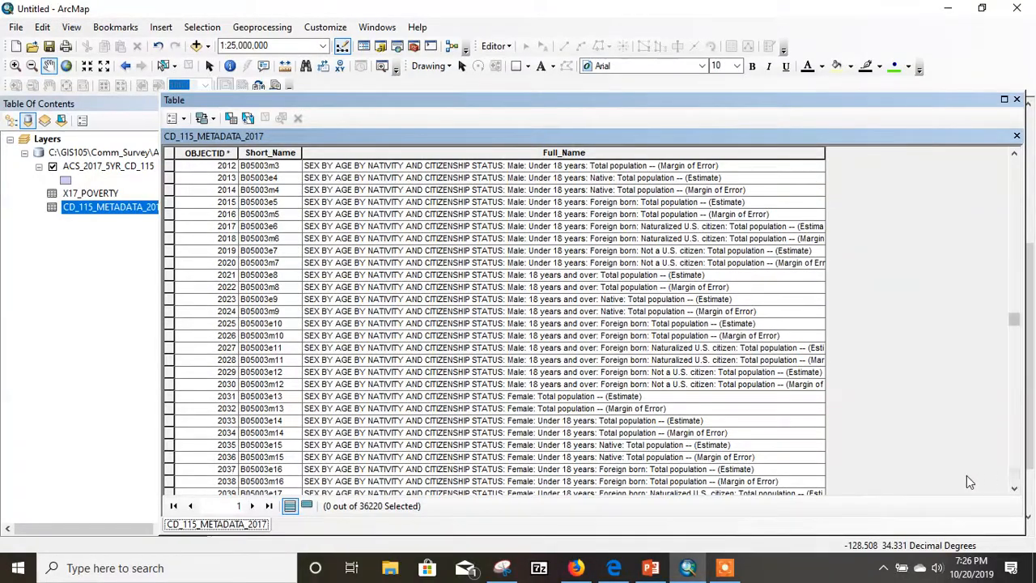
{"action": "left_click_drag", "start_coordinate": [1014, 319], "coordinate": [1015, 475]}
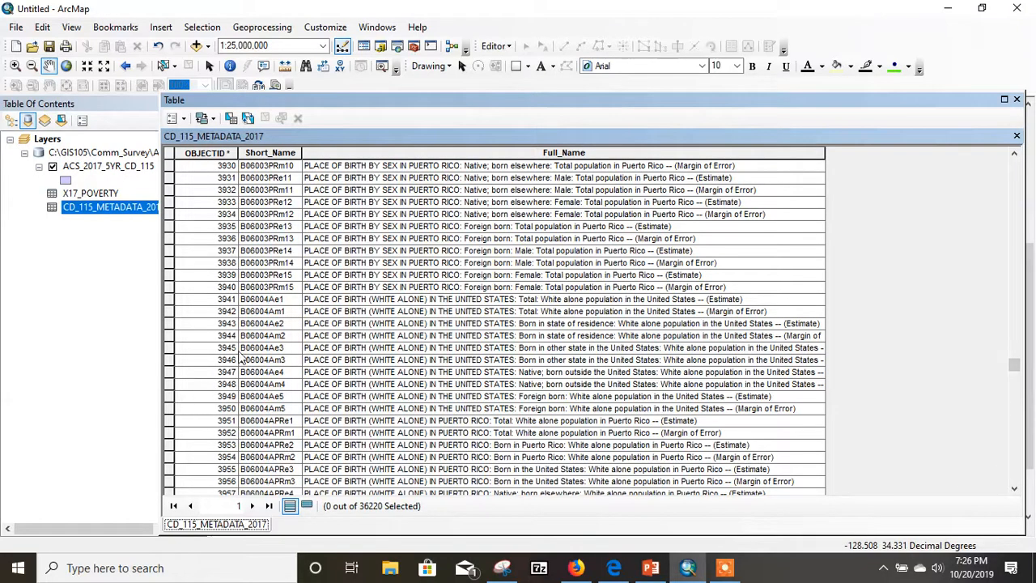
{"action": "left_click_drag", "start_coordinate": [1014, 365], "coordinate": [1003, 482]}
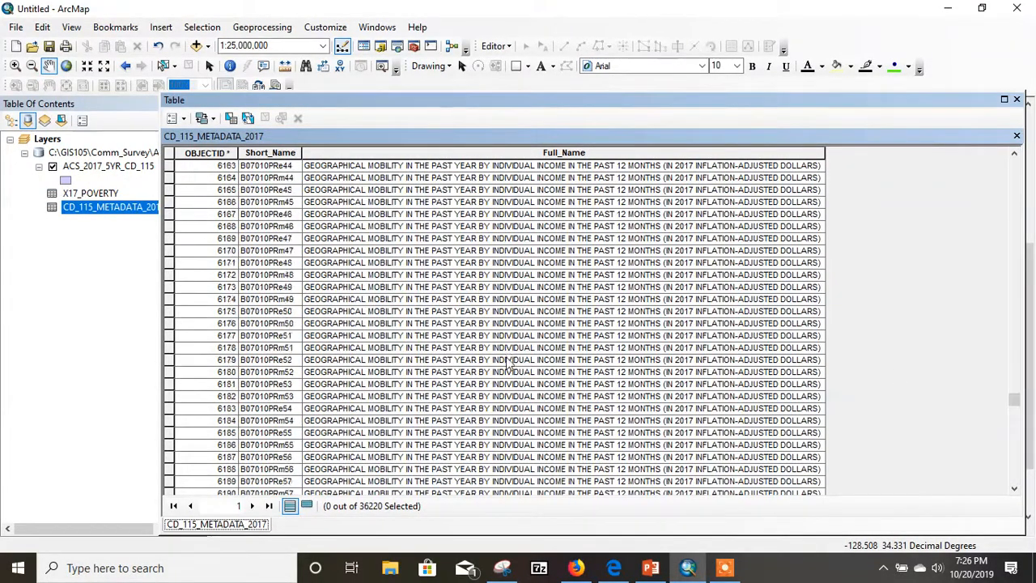
{"action": "scroll", "coordinate": [508, 364], "scroll_direction": "down", "scroll_amount": 20}
{"action": "scroll", "coordinate": [509, 407], "scroll_direction": "down", "scroll_amount": 20}
{"action": "scroll", "coordinate": [438, 368], "scroll_direction": "down", "scroll_amount": 20}
{"action": "scroll", "coordinate": [438, 368], "scroll_direction": "down", "scroll_amount": 20}
{"action": "scroll", "coordinate": [438, 369], "scroll_direction": "down", "scroll_amount": 20}
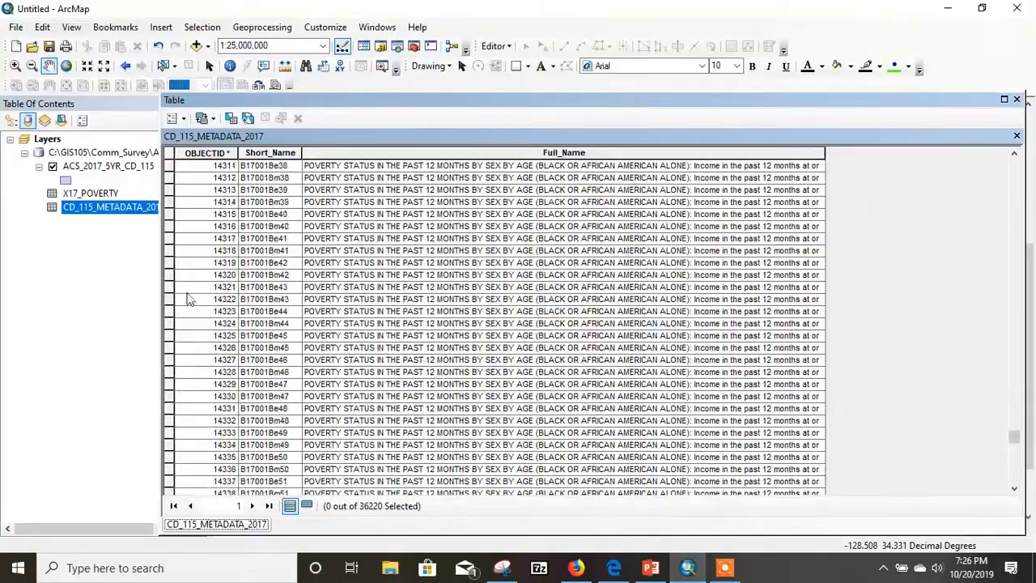
{"action": "scroll", "coordinate": [259, 283], "scroll_direction": "up", "scroll_amount": 16}
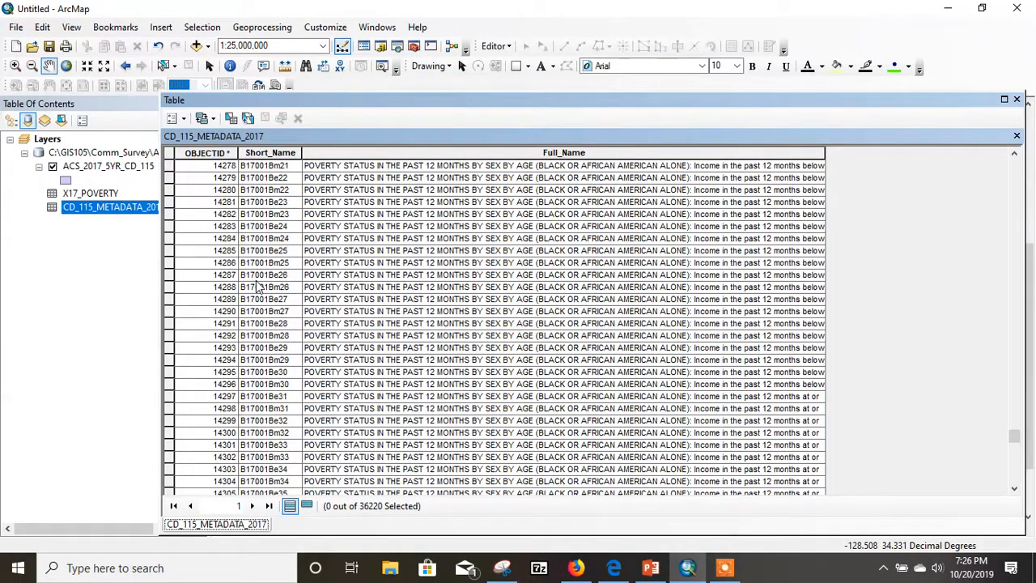
{"action": "scroll", "coordinate": [258, 321], "scroll_direction": "up", "scroll_amount": 9}
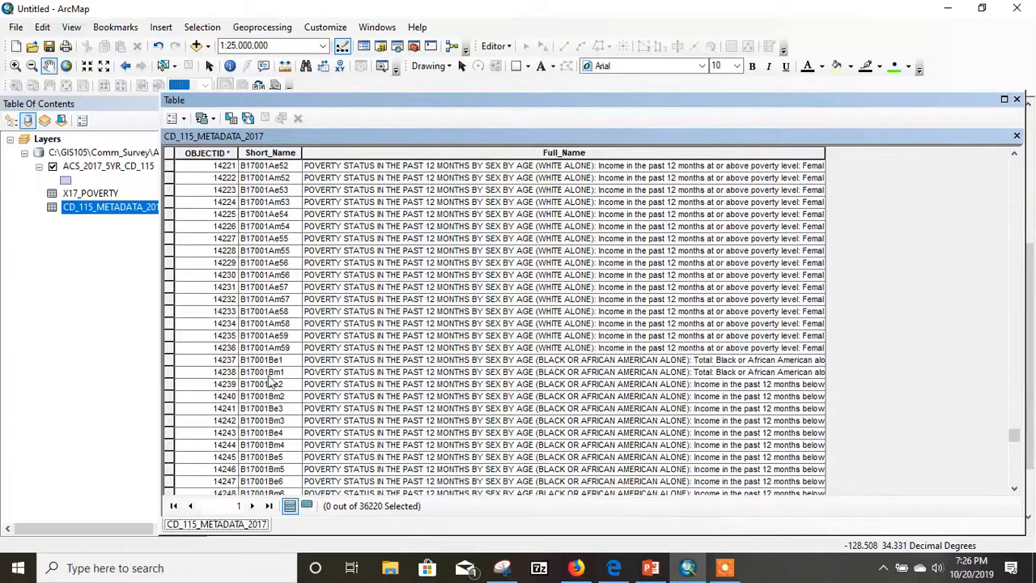
- Widen the Full_Name column, read the descriptions of the overall B17001 poverty fields starting at B17001e1, and close the table
{"action": "left_click_drag", "start_coordinate": [822, 154], "coordinate": [983, 152]}
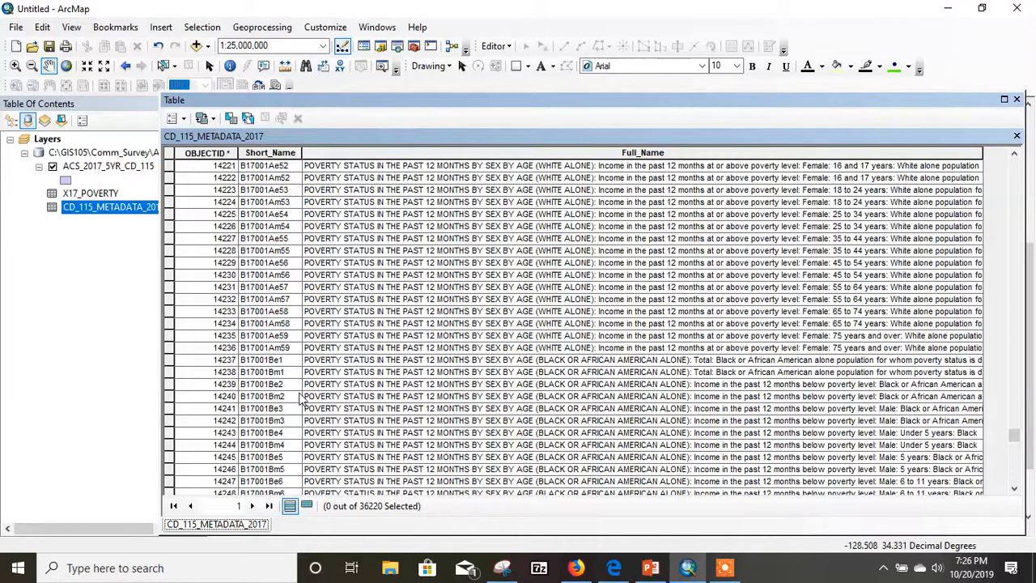
{"action": "scroll", "coordinate": [301, 398], "scroll_direction": "down", "scroll_amount": 1}
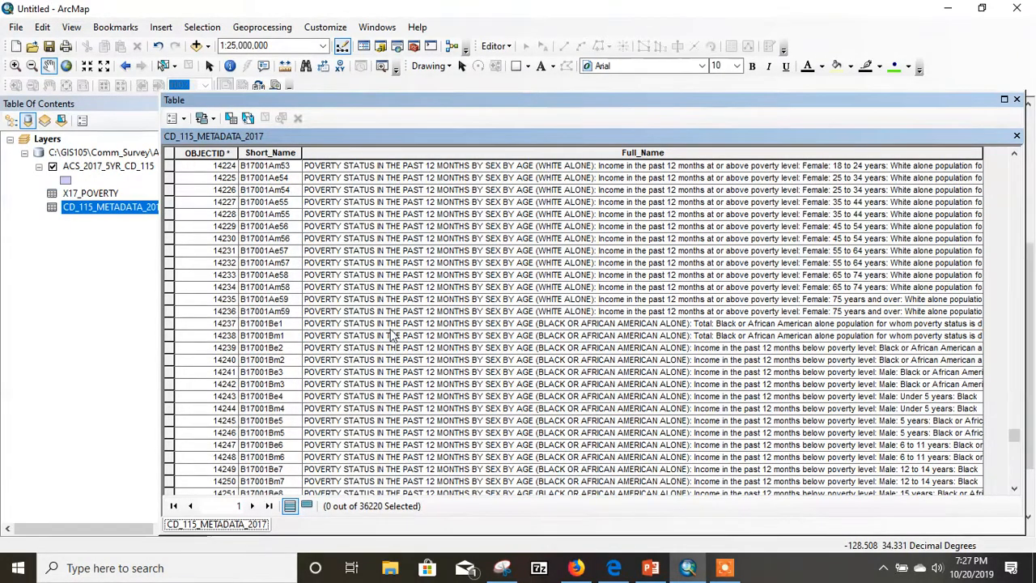
{"action": "scroll", "coordinate": [277, 322], "scroll_direction": "up", "scroll_amount": 5}
{"action": "scroll", "coordinate": [277, 322], "scroll_direction": "up", "scroll_amount": 20}
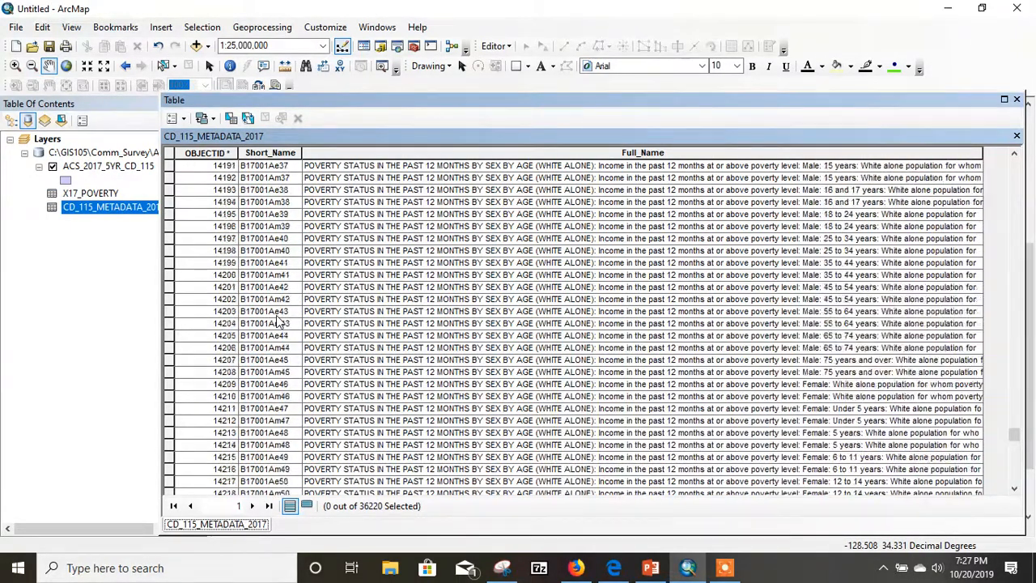
{"action": "scroll", "coordinate": [278, 322], "scroll_direction": "up", "scroll_amount": 20}
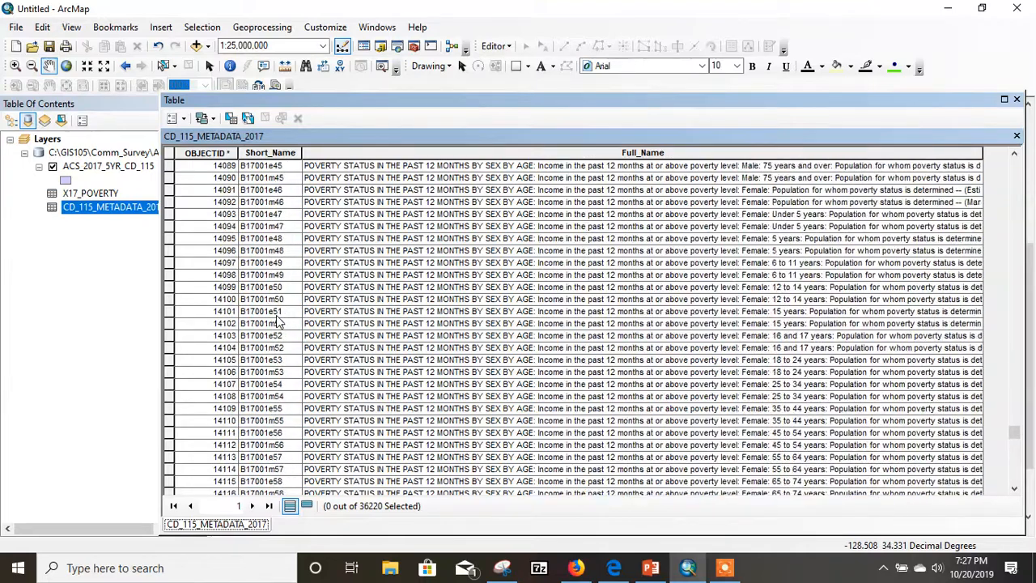
{"action": "scroll", "coordinate": [277, 323], "scroll_direction": "up", "scroll_amount": 3}
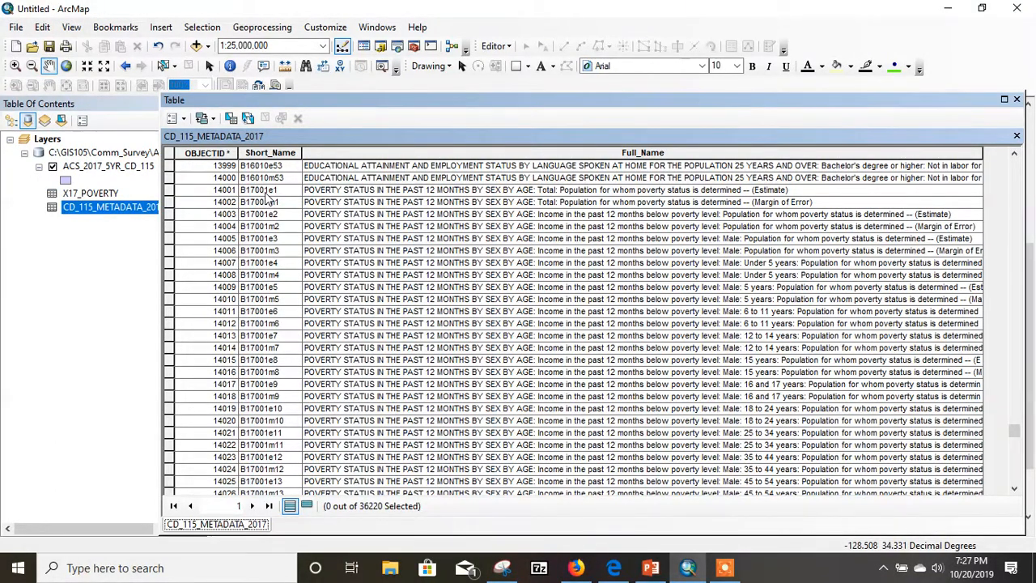
{"action": "left_click", "coordinate": [1016, 99]}
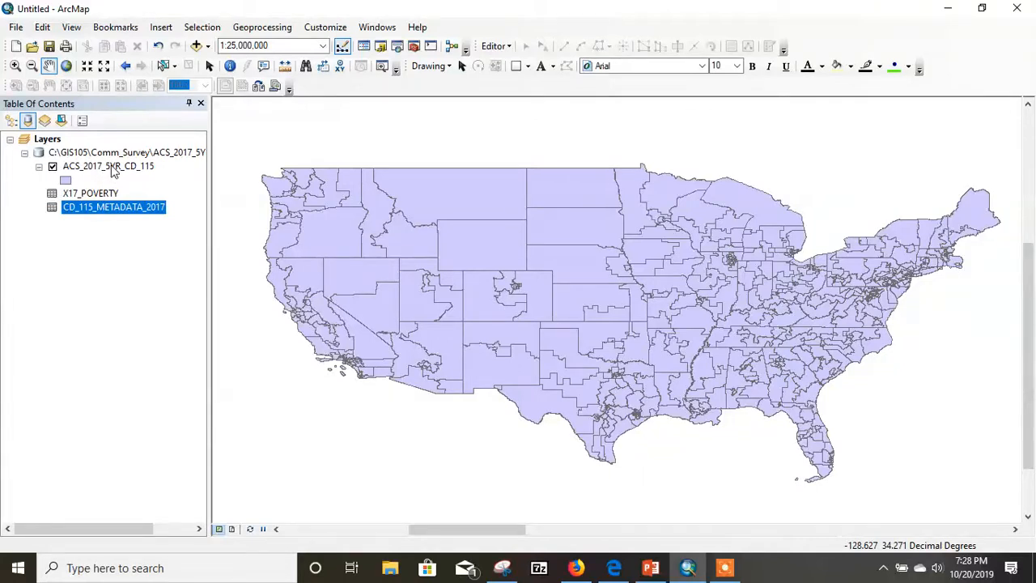
- Join X17_POVERTY to the ACS_2017_5YR_CD_115 layer by matching GEOID_Data to GEOID, keeping all records, and validate the join
{"action": "right_click", "coordinate": [112, 171]}
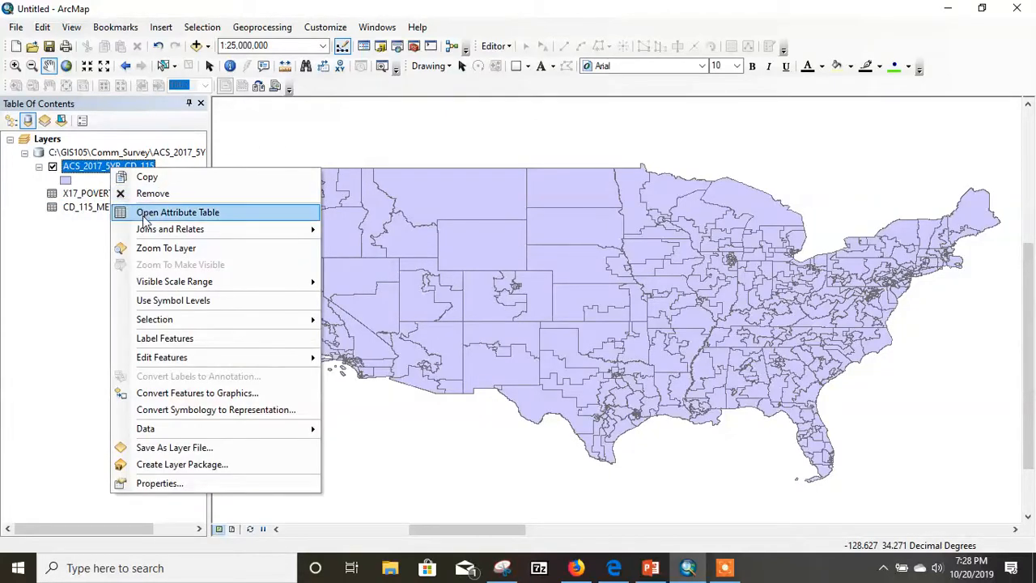
{"action": "mouse_move", "coordinate": [158, 234]}
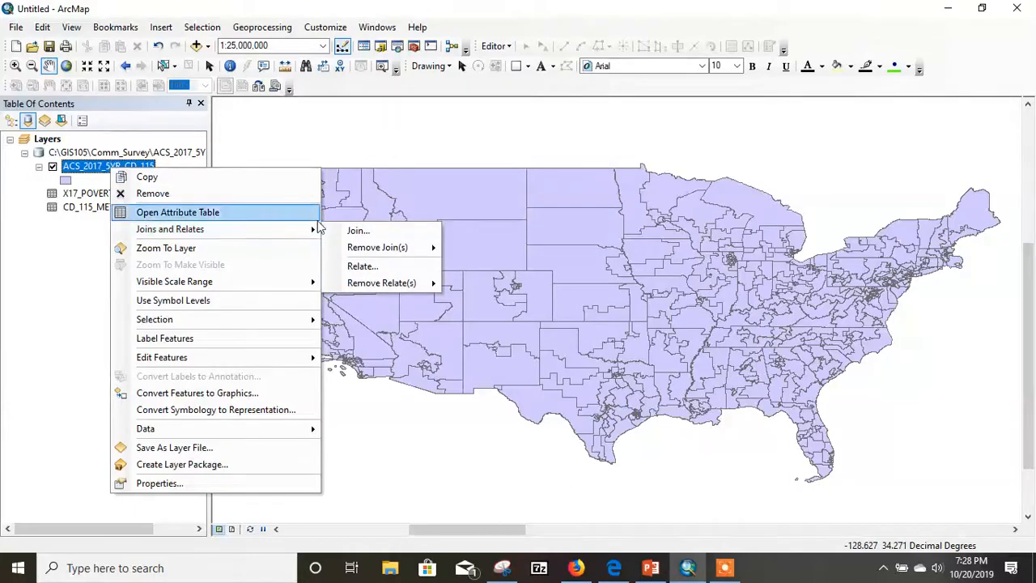
{"action": "left_click", "coordinate": [351, 230]}
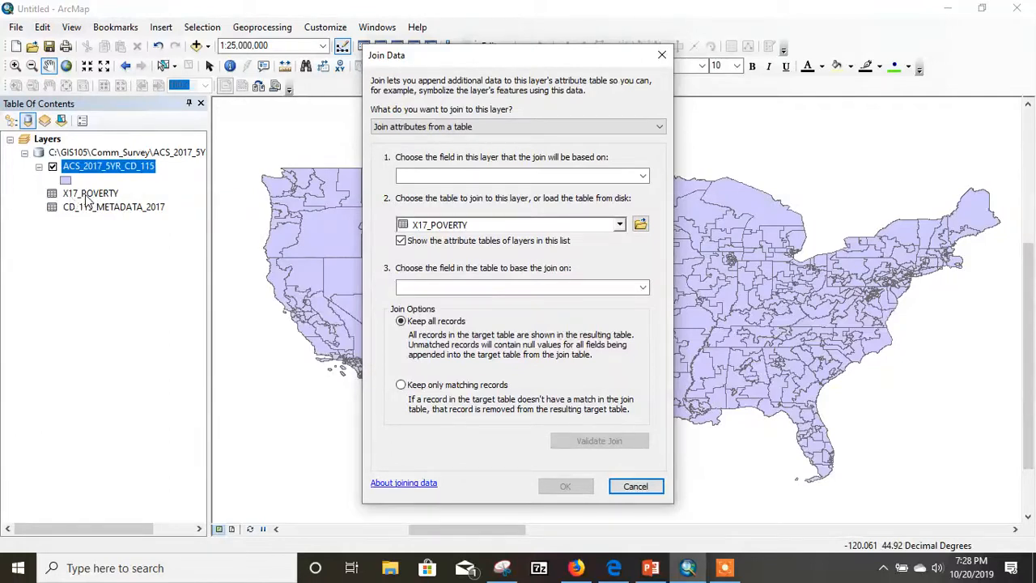
{"action": "left_click", "coordinate": [644, 176]}
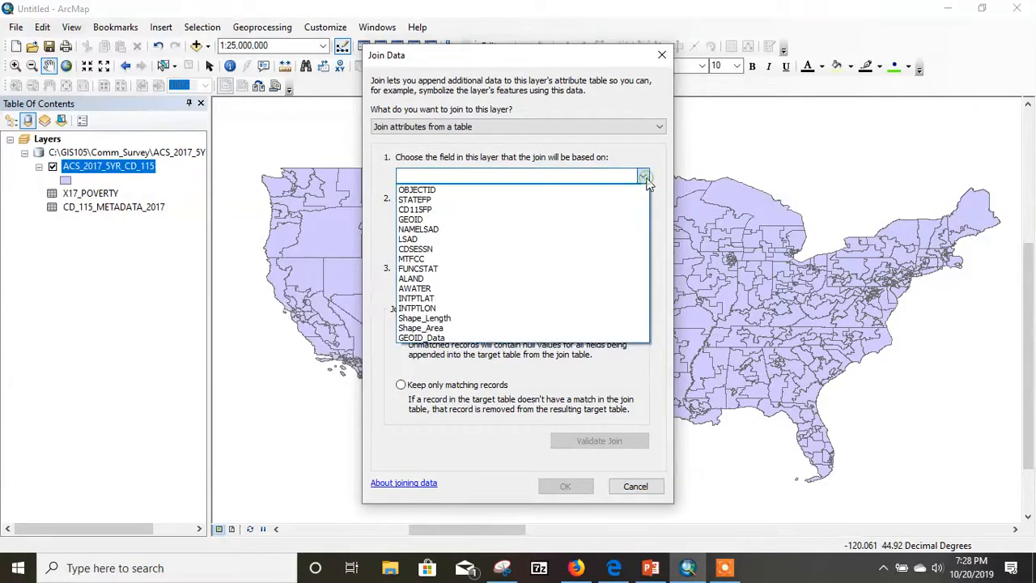
{"action": "left_click", "coordinate": [443, 338]}
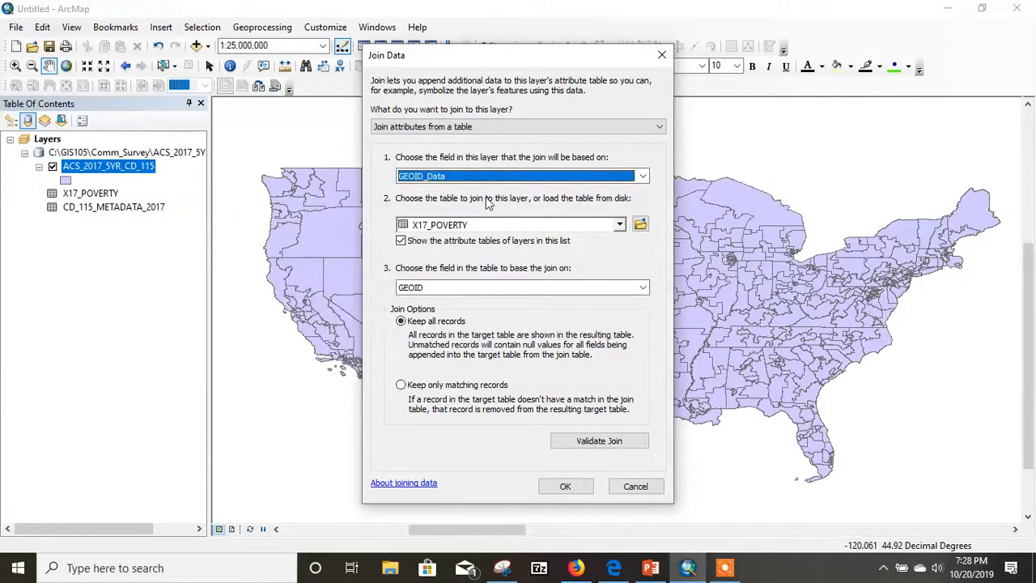
{"action": "left_click", "coordinate": [599, 441]}
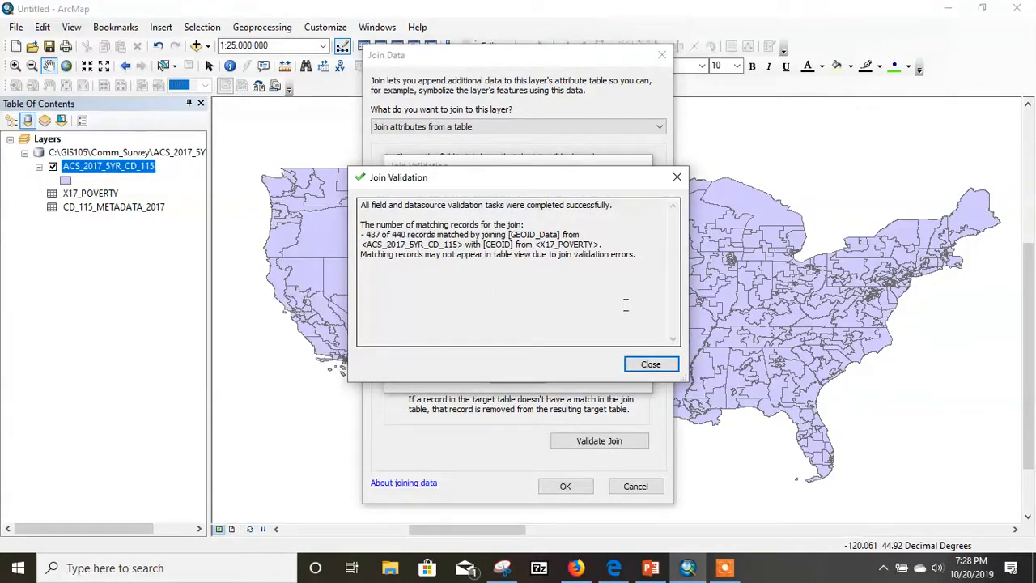
{"action": "left_click", "coordinate": [652, 364]}
{"action": "left_click", "coordinate": [567, 487]}
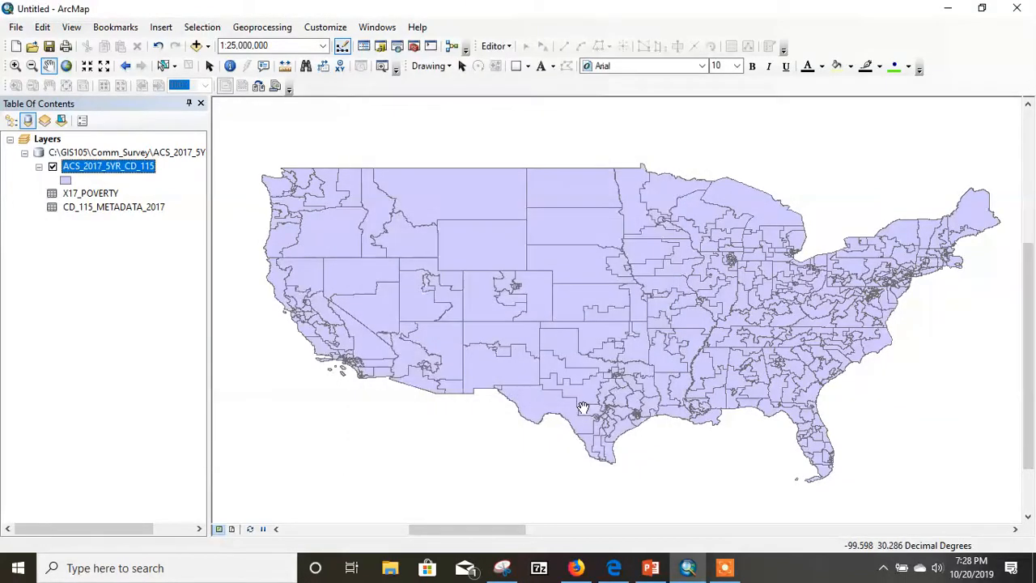
- Open the ACS_2017_5YR_CD_115 attribute table, check for the joined poverty fields, and close it
{"action": "right_click", "coordinate": [123, 170]}
{"action": "left_click", "coordinate": [167, 213]}
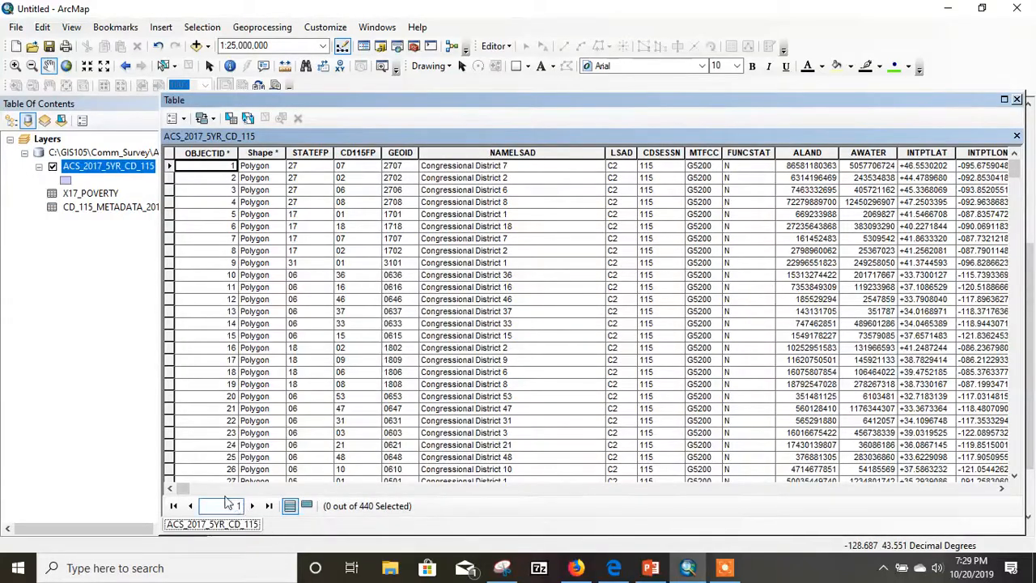
{"action": "left_click_drag", "start_coordinate": [183, 488], "coordinate": [435, 535]}
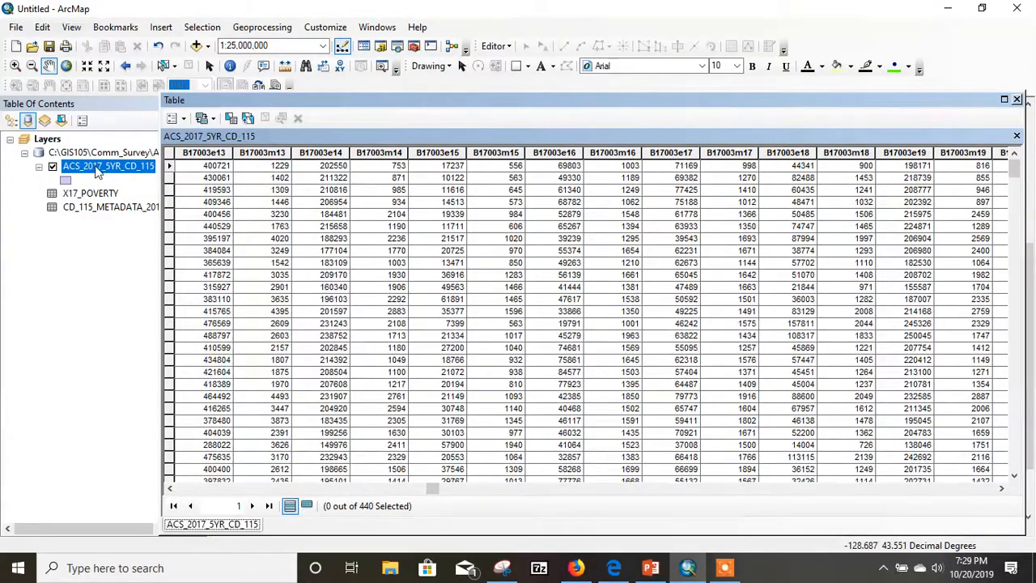
{"action": "left_click", "coordinate": [1016, 99]}
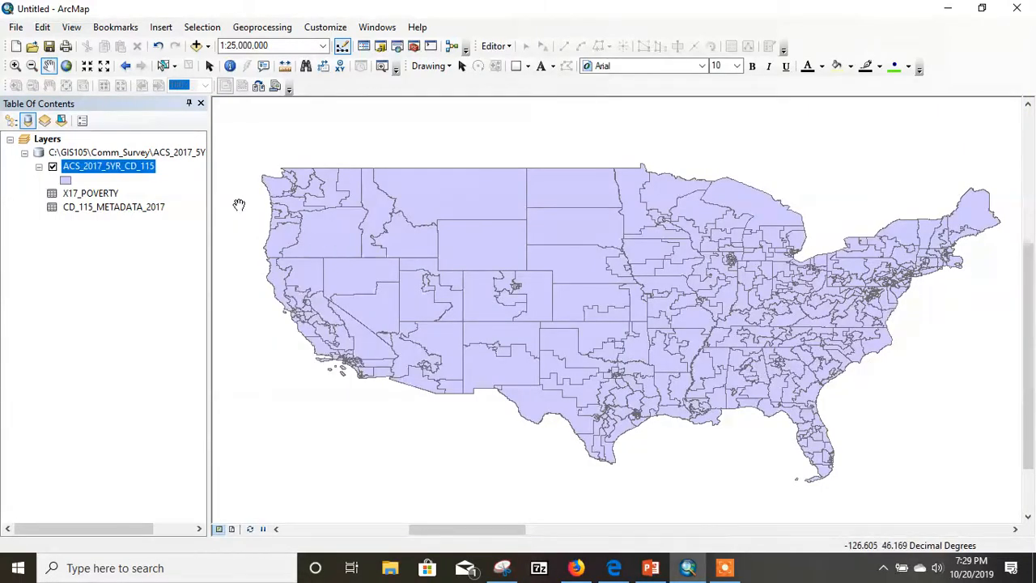
- Symbolize the ACS_2017_5YR_CD_115 layer with graduated colors using B17001e2 as the value field and five natural-breaks classes
{"action": "scroll", "coordinate": [233, 205], "scroll_direction": "down", "scroll_amount": 1}
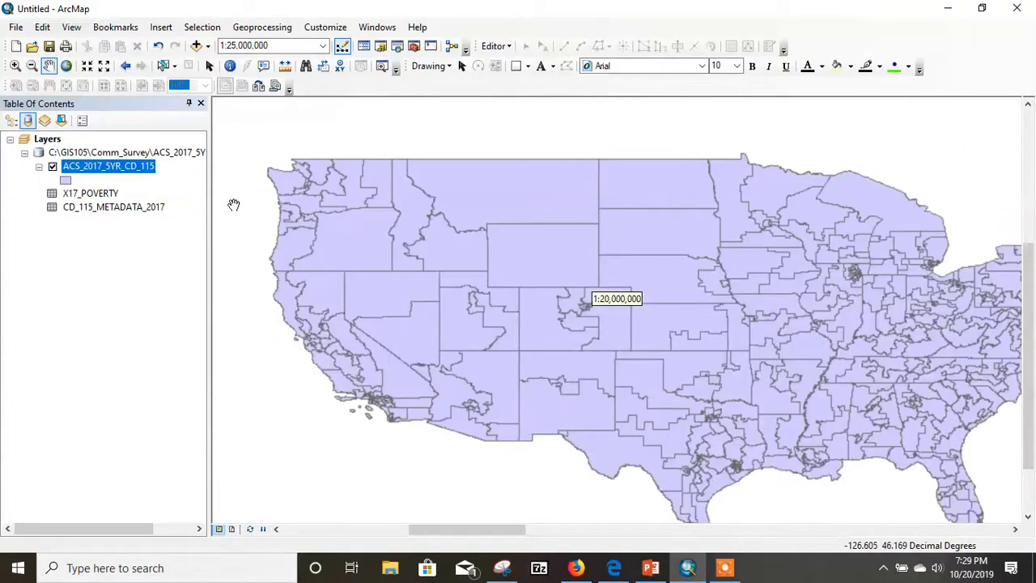
{"action": "right_click", "coordinate": [131, 174]}
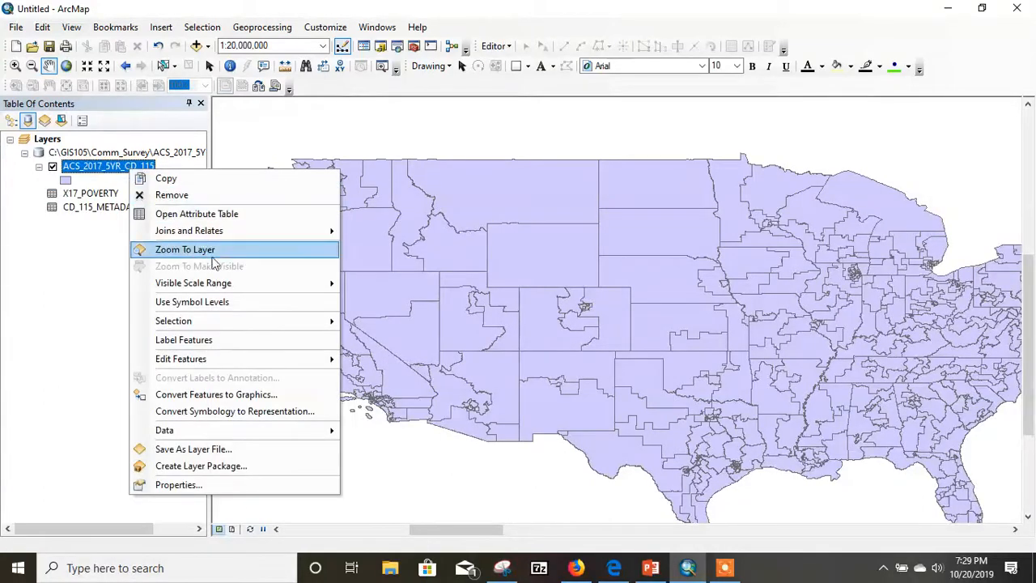
{"action": "left_click", "coordinate": [163, 486]}
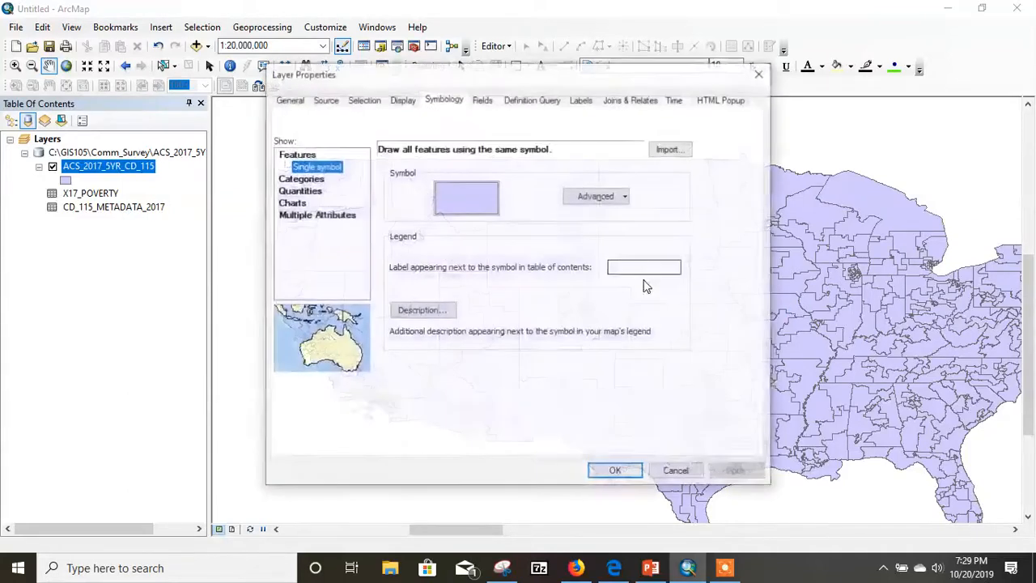
{"action": "left_click", "coordinate": [289, 192]}
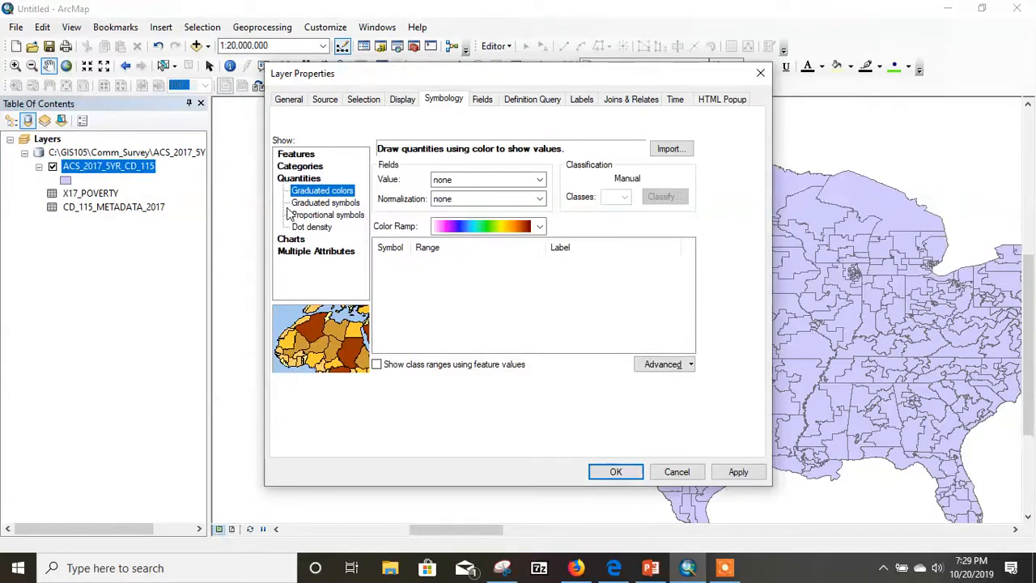
{"action": "left_click", "coordinate": [539, 180]}
{"action": "left_click", "coordinate": [539, 180]}
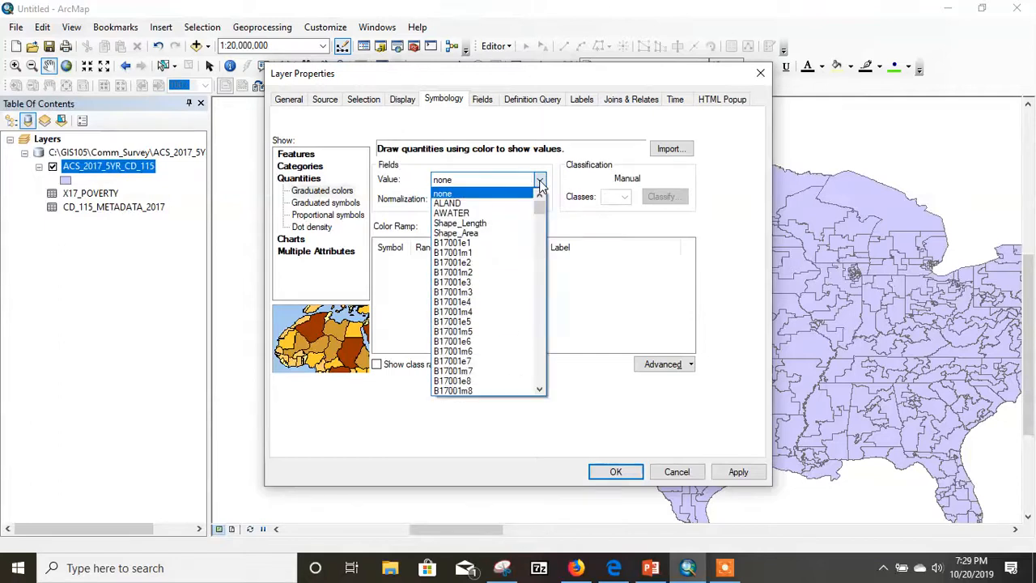
{"action": "left_click", "coordinate": [454, 262]}
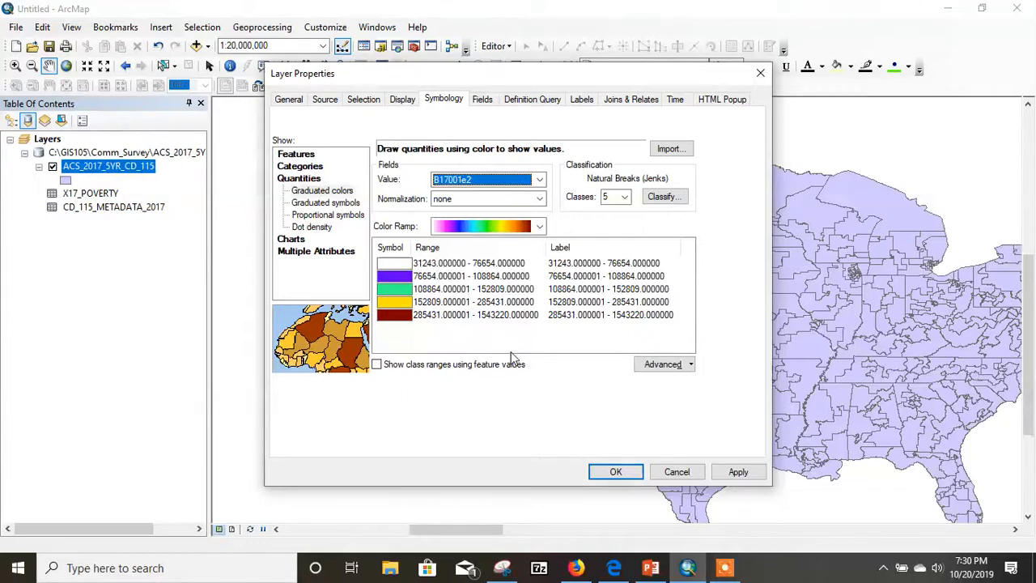
{"action": "left_click", "coordinate": [654, 199]}
{"action": "left_click", "coordinate": [615, 472]}
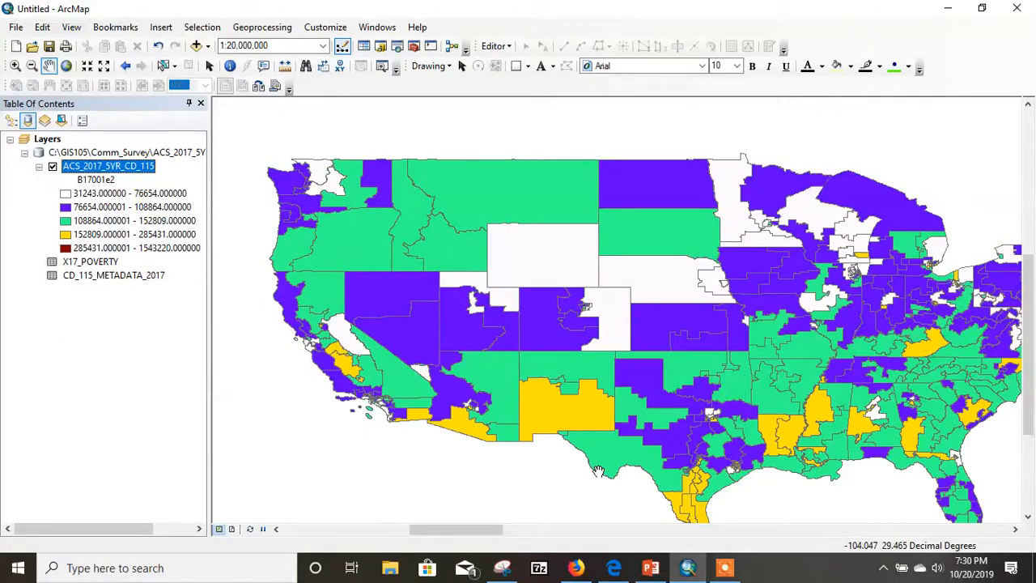
- Examine the B17001e2 poverty counts by district across the contiguous United States and the island southeast of Florida
{"action": "left_click_drag", "start_coordinate": [704, 340], "coordinate": [660, 322]}
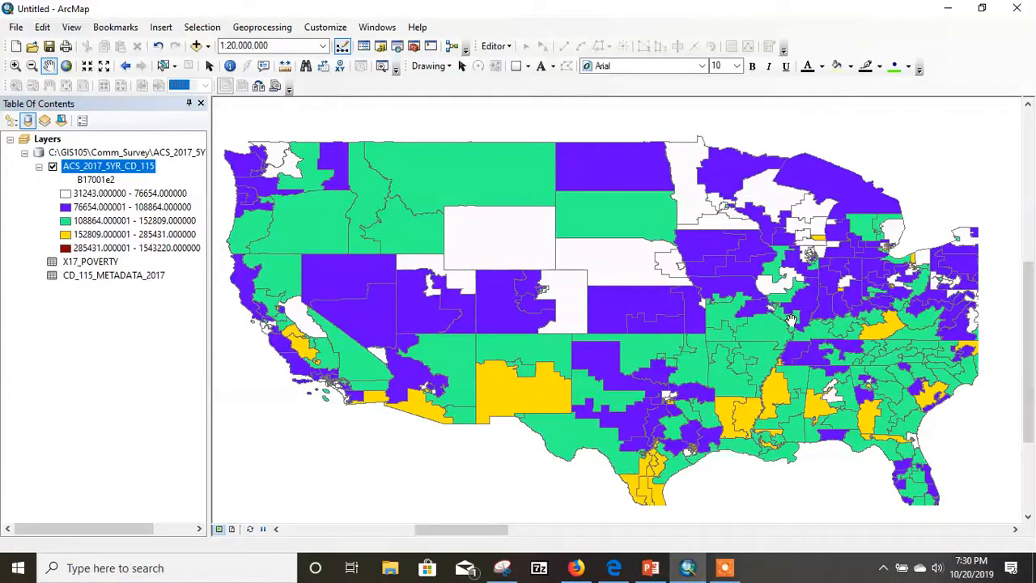
{"action": "scroll", "coordinate": [748, 319], "scroll_direction": "up", "scroll_amount": 1}
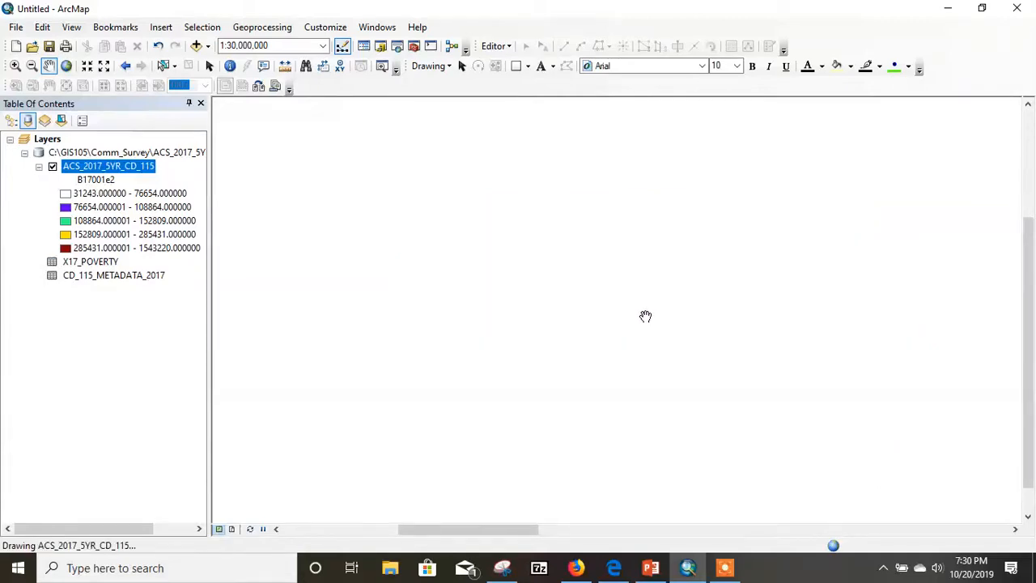
{"action": "left_click_drag", "start_coordinate": [594, 320], "coordinate": [601, 266]}
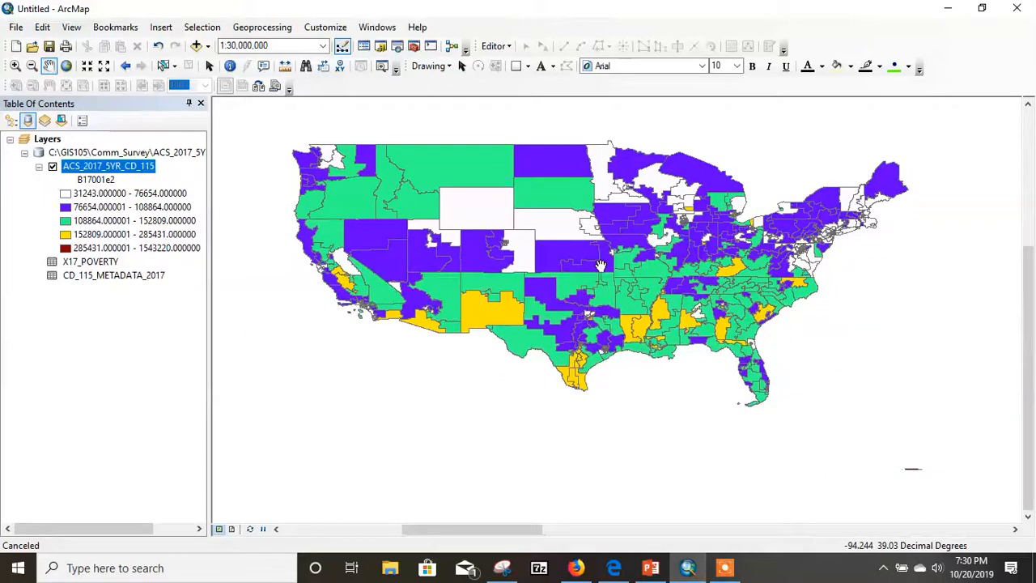
{"action": "scroll", "coordinate": [597, 314], "scroll_direction": "down", "scroll_amount": 1}
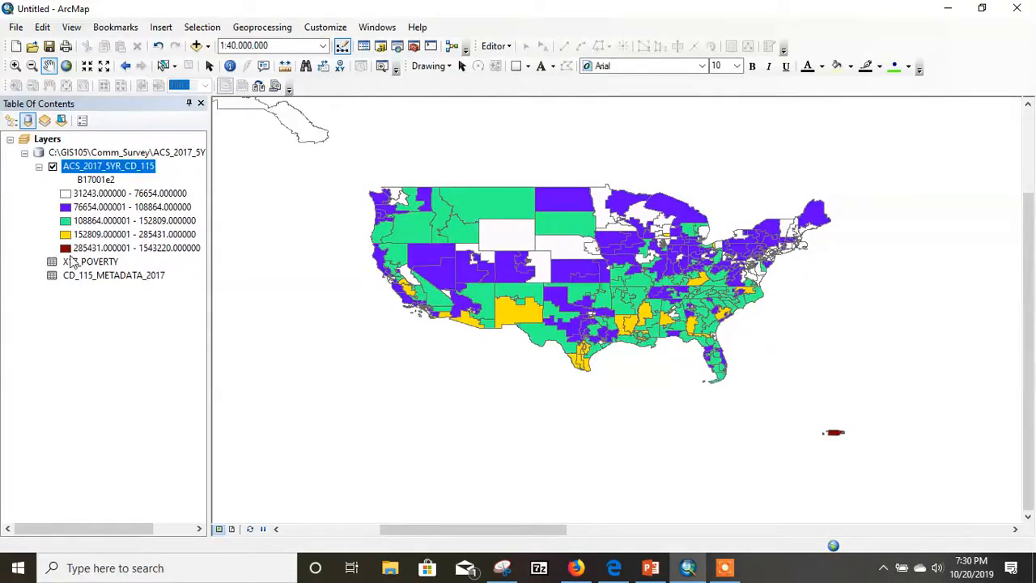
{"action": "scroll", "coordinate": [566, 273], "scroll_direction": "up", "scroll_amount": 2}
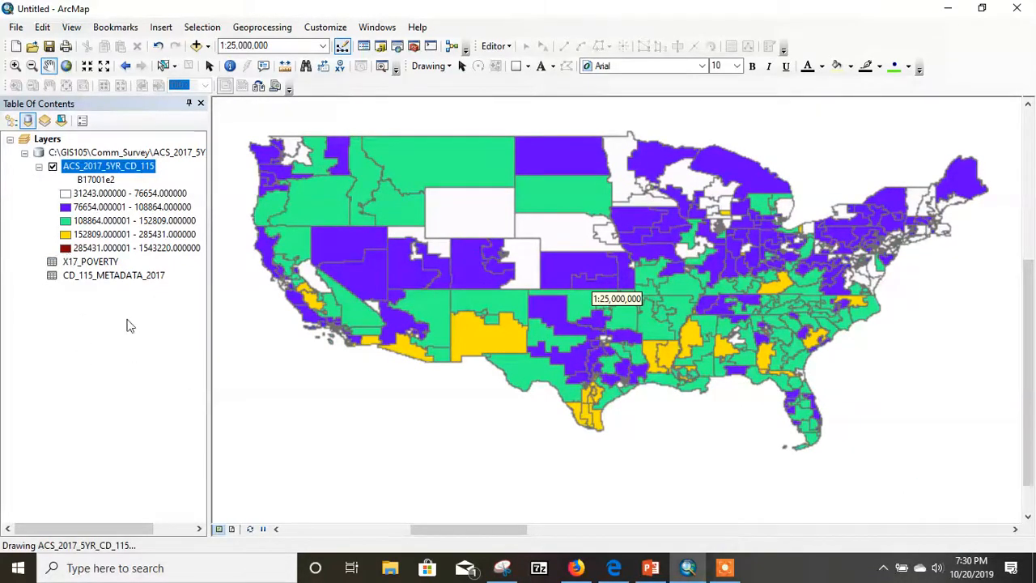
{"action": "left_click_drag", "start_coordinate": [716, 333], "coordinate": [613, 216]}
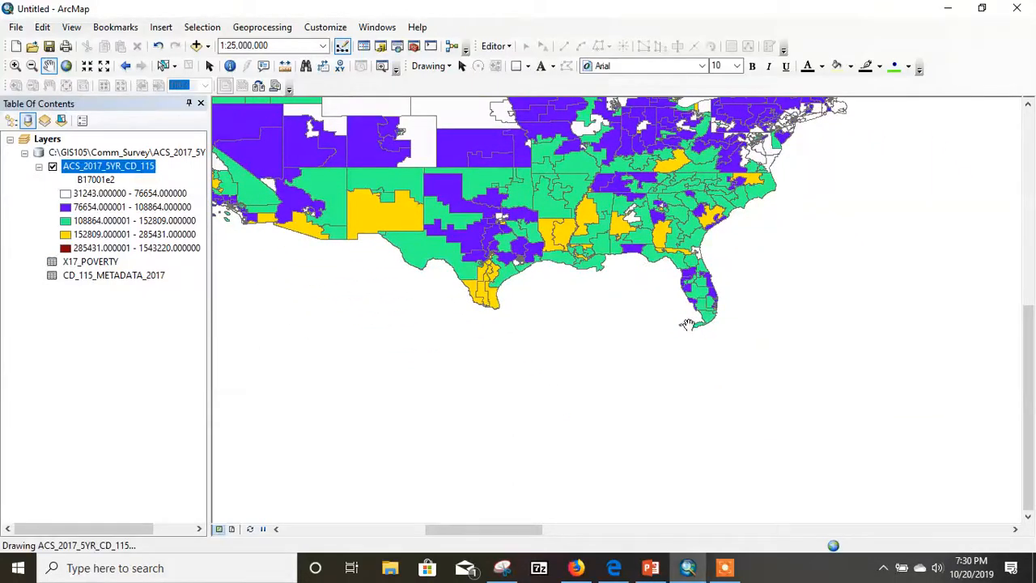
{"action": "left_click_drag", "start_coordinate": [688, 326], "coordinate": [653, 307]}
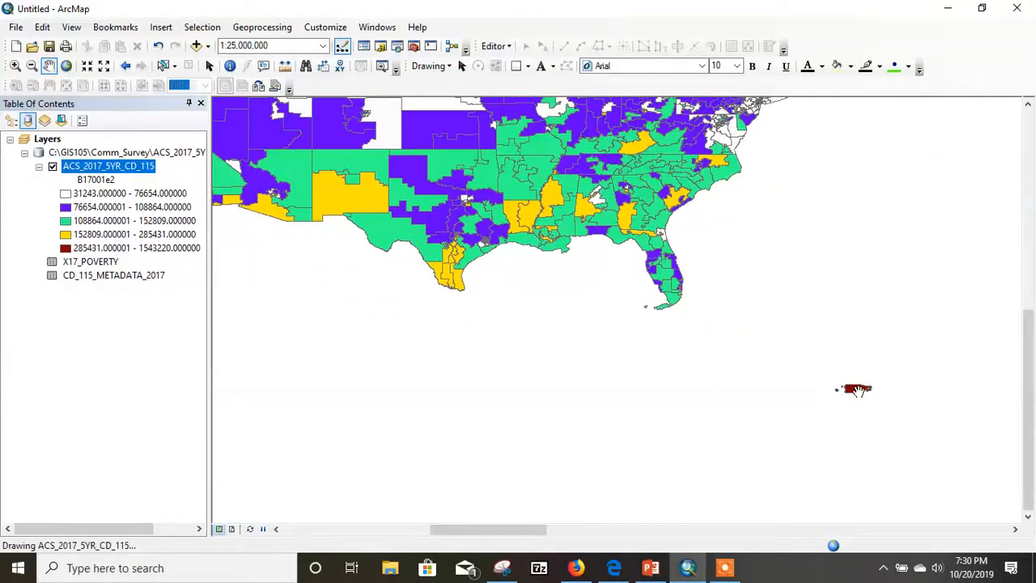
{"action": "left_click_drag", "start_coordinate": [510, 203], "coordinate": [664, 365]}
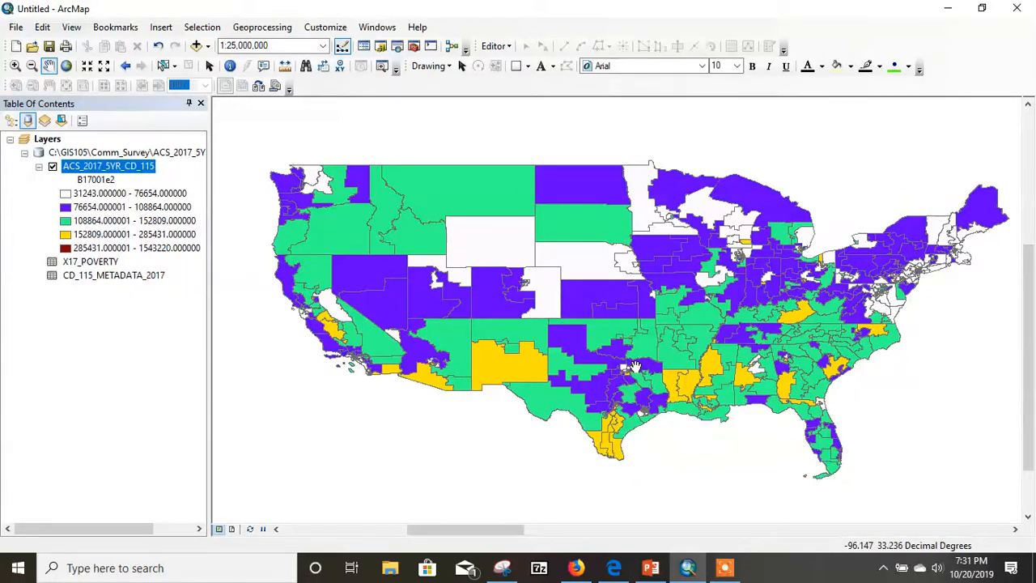
- Normalize the B17001e2 graduated colors of the ACS_2017_5YR_CD_115 layer by B17001e1
{"action": "right_click", "coordinate": [123, 167]}
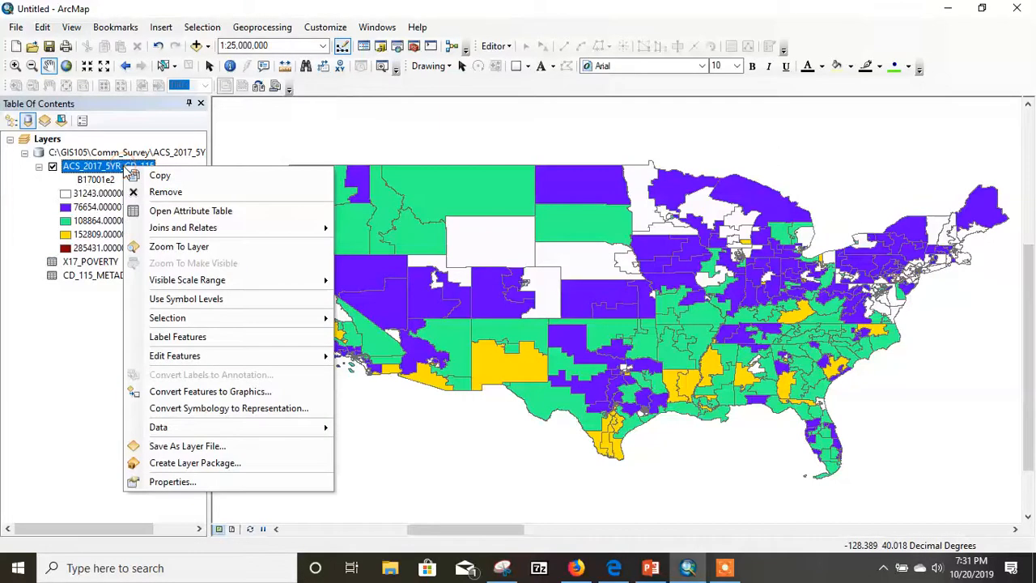
{"action": "left_click", "coordinate": [169, 482]}
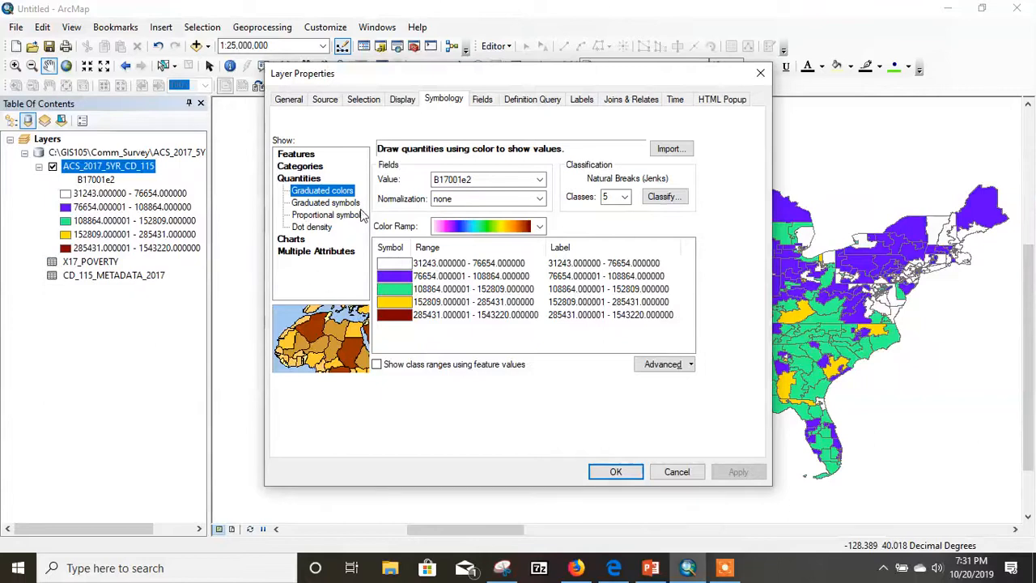
{"action": "left_click", "coordinate": [540, 199]}
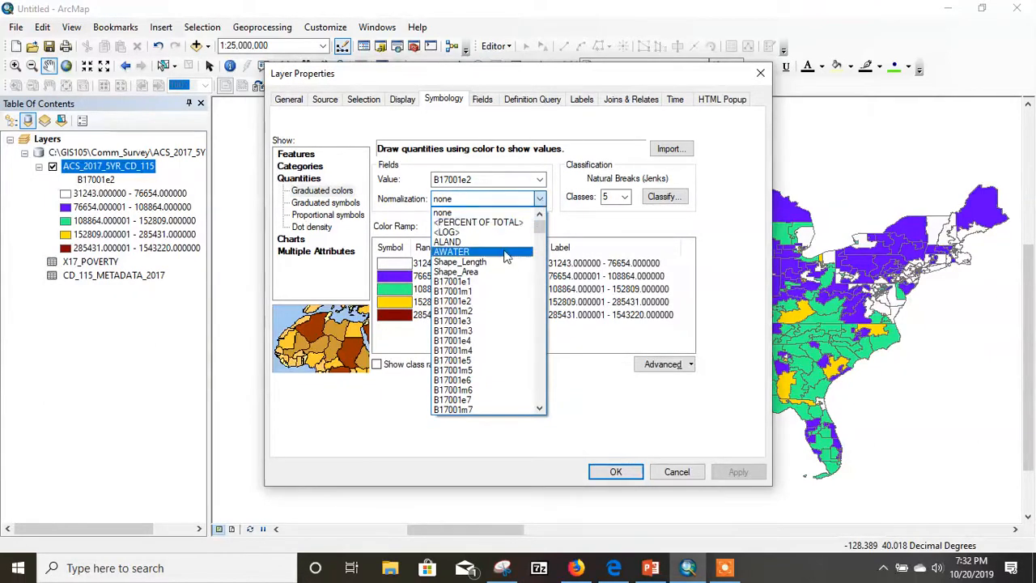
{"action": "left_click", "coordinate": [464, 283]}
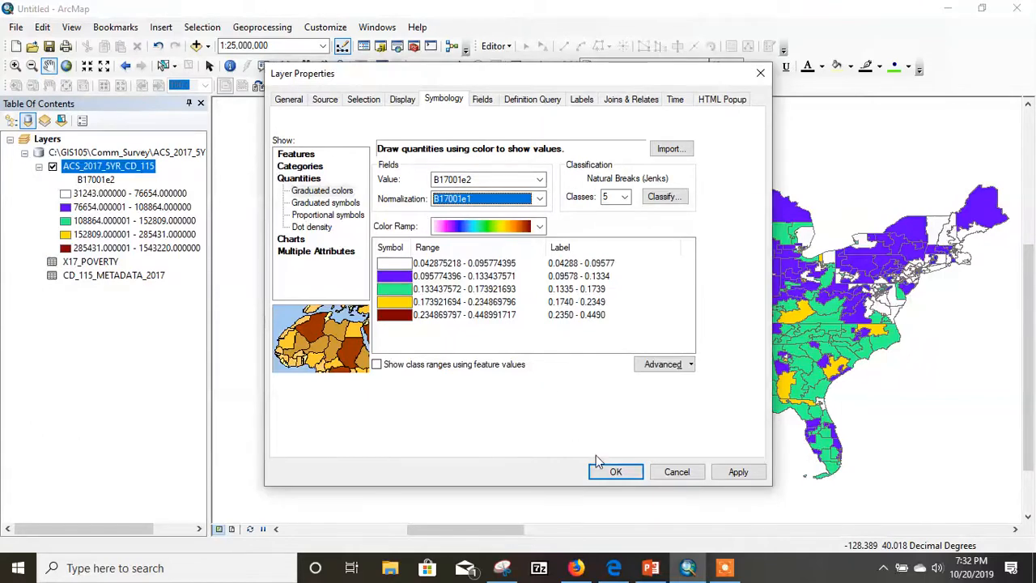
{"action": "left_click", "coordinate": [612, 472]}
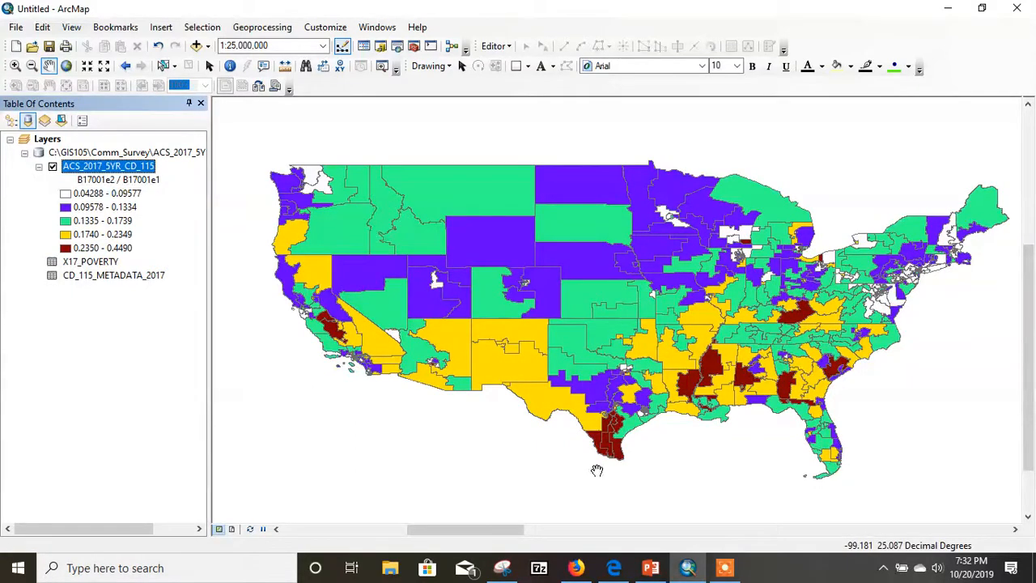
- Examine the normalized poverty rates by district in California, Texas, the South, the Northeast, the Midwest and the Southwest
{"action": "left_click_drag", "start_coordinate": [587, 331], "coordinate": [572, 300]}
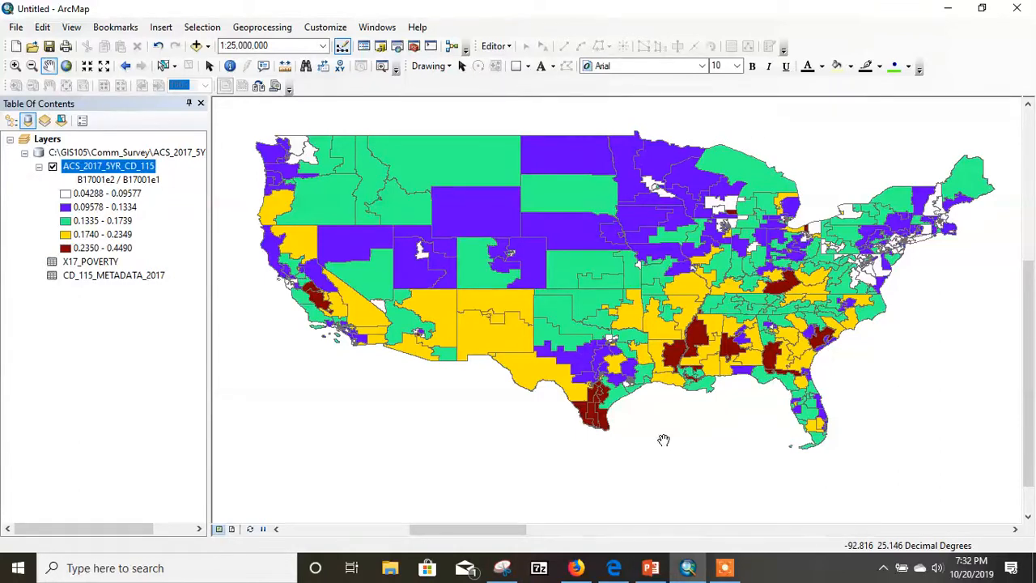
{"action": "left_click_drag", "start_coordinate": [340, 311], "coordinate": [380, 324]}
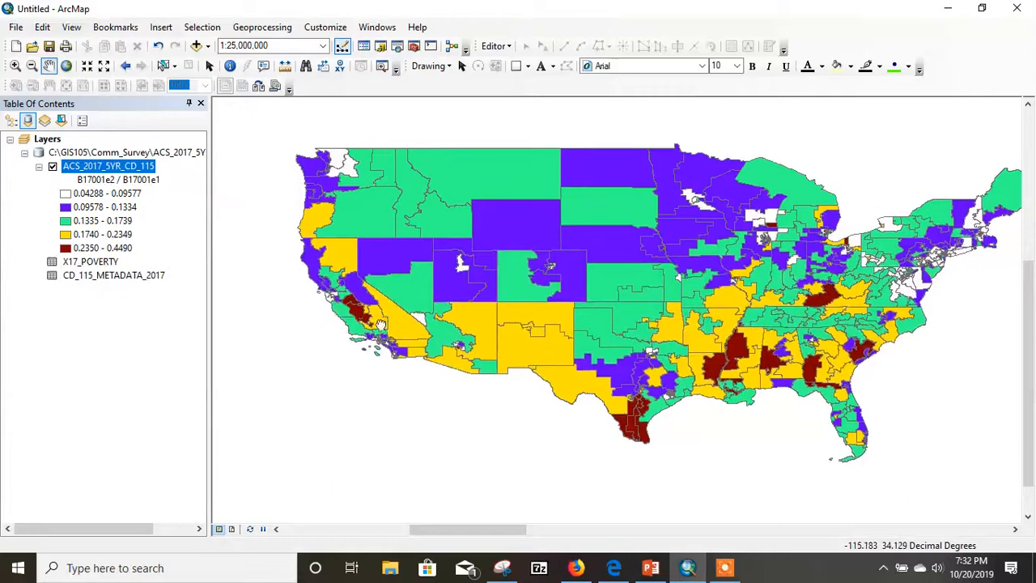
{"action": "scroll", "coordinate": [360, 313], "scroll_direction": "up", "scroll_amount": 5}
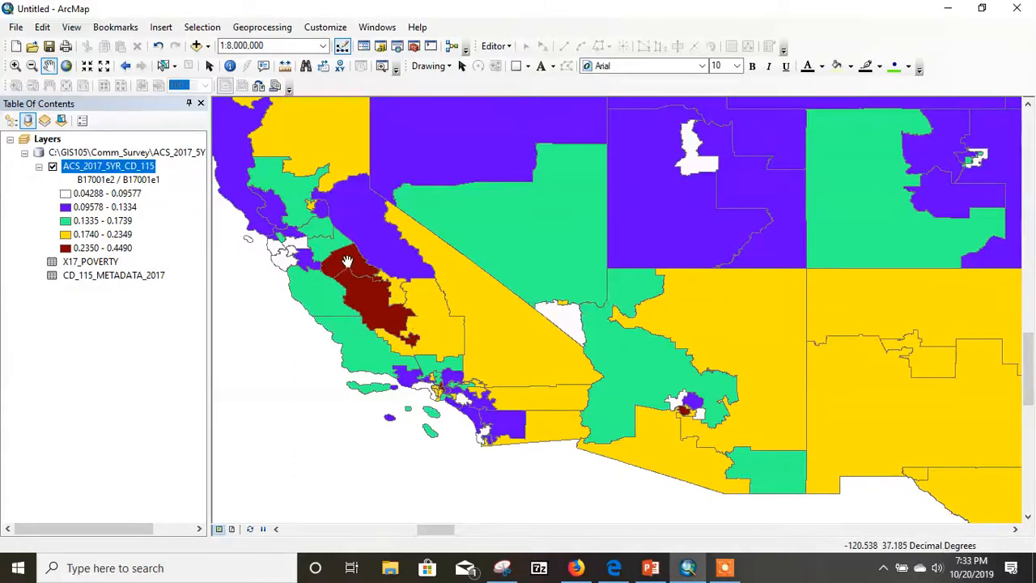
{"action": "scroll", "coordinate": [574, 302], "scroll_direction": "up", "scroll_amount": 3}
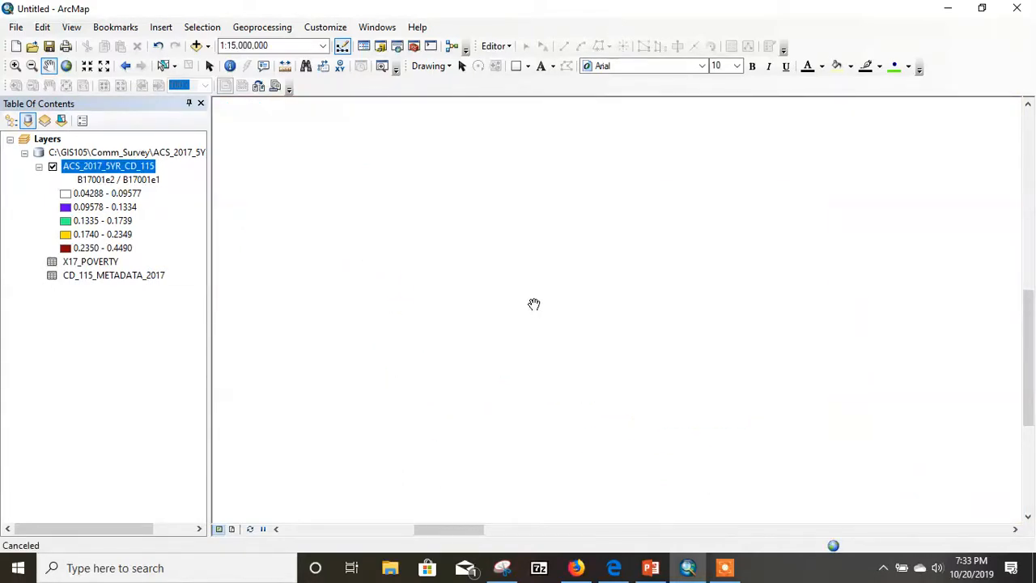
{"action": "scroll", "coordinate": [665, 287], "scroll_direction": "down", "scroll_amount": 2}
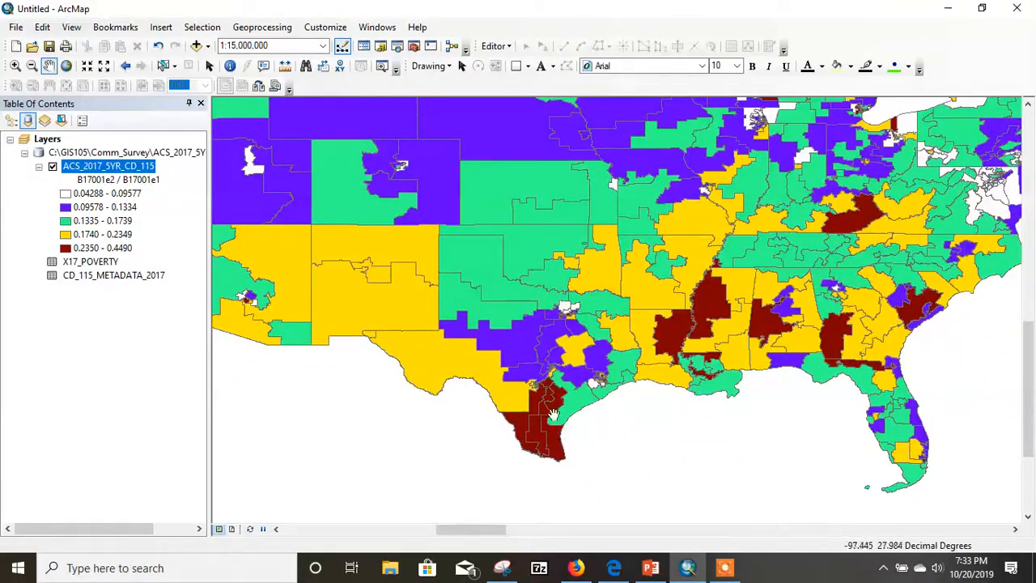
{"action": "left_click_drag", "start_coordinate": [584, 348], "coordinate": [471, 446]}
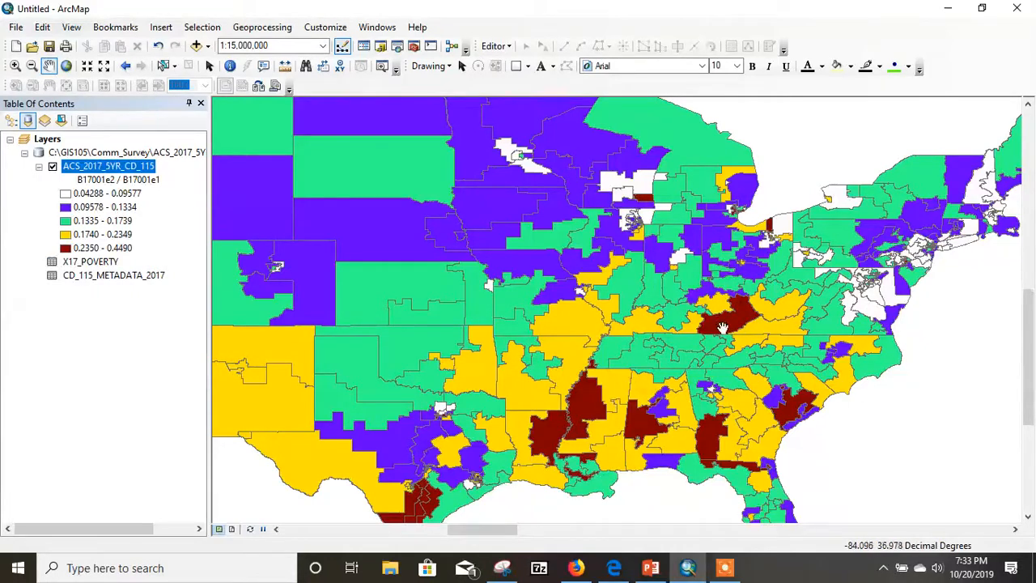
{"action": "left_click_drag", "start_coordinate": [751, 458], "coordinate": [707, 407]}
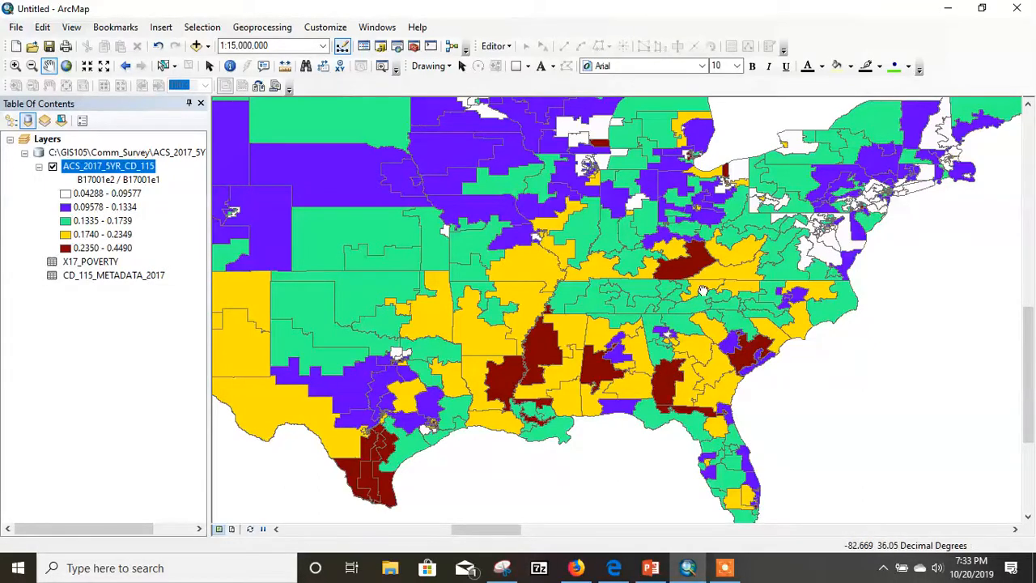
{"action": "left_click_drag", "start_coordinate": [691, 305], "coordinate": [648, 391]}
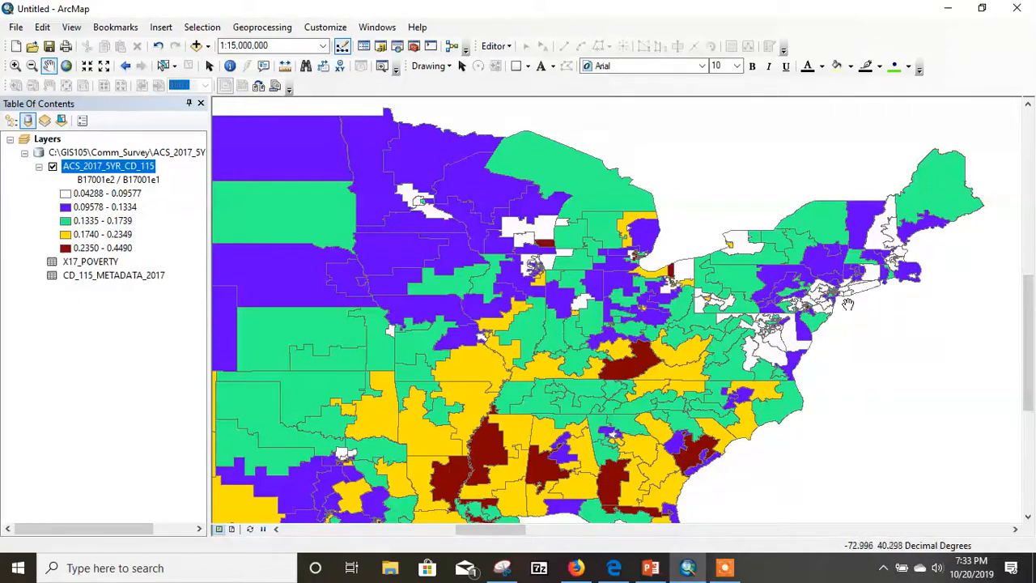
{"action": "left_click_drag", "start_coordinate": [590, 322], "coordinate": [756, 319]}
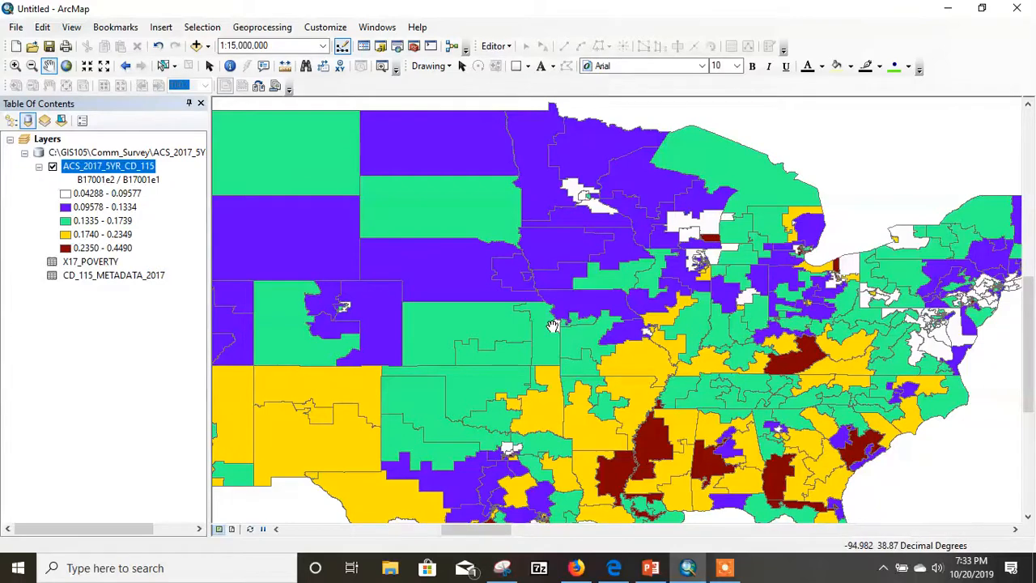
{"action": "left_click_drag", "start_coordinate": [587, 198], "coordinate": [847, 130]}
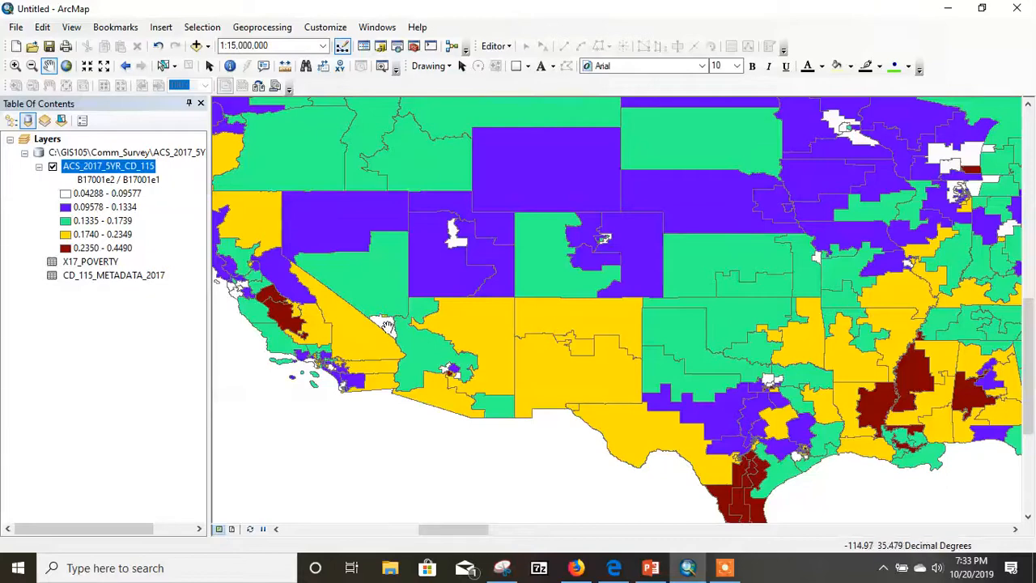
{"action": "left_click_drag", "start_coordinate": [500, 295], "coordinate": [459, 334]}
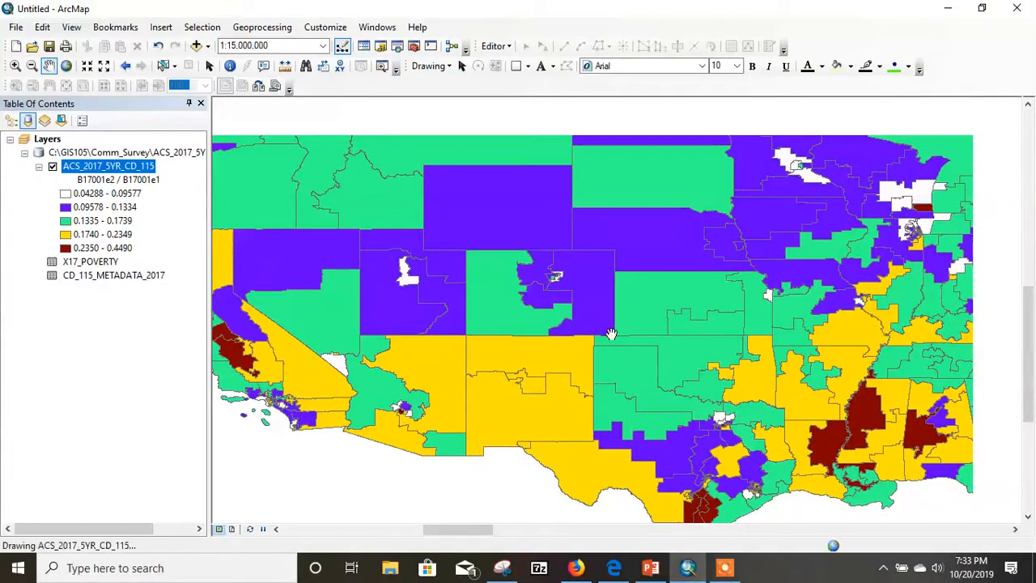
{"action": "scroll", "coordinate": [611, 335], "scroll_direction": "down", "scroll_amount": 1}
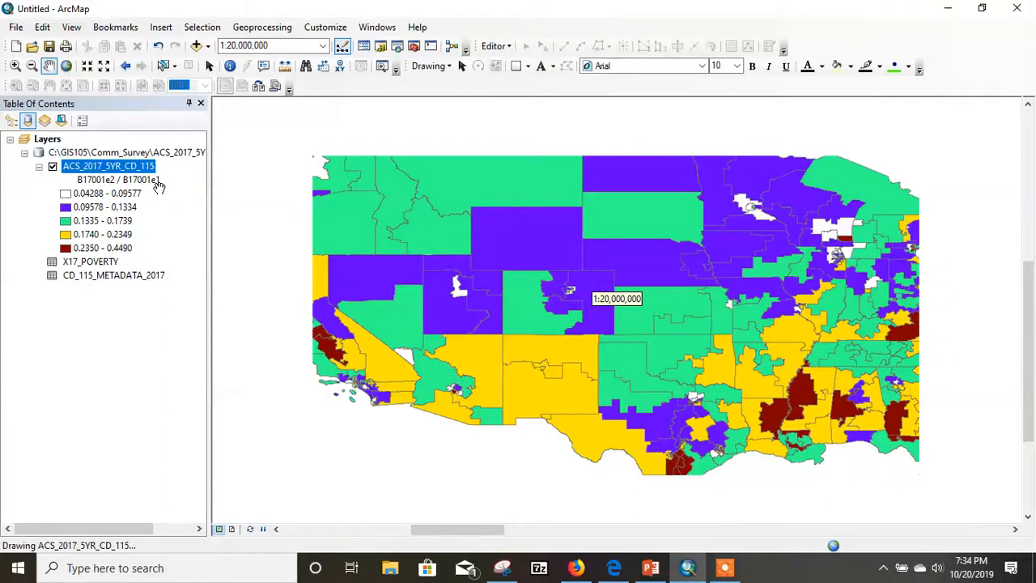
- Review the available classification methods and break values for the ACS_2017_5YR_CD_115 layer's graduated-color symbology
{"action": "right_click", "coordinate": [132, 170]}
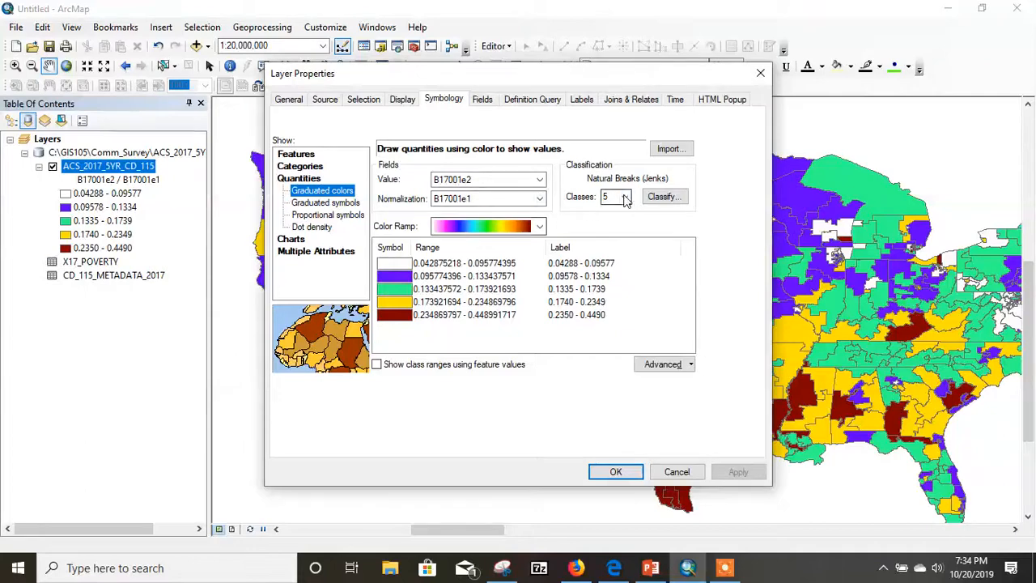
{"action": "left_click", "coordinate": [625, 198]}
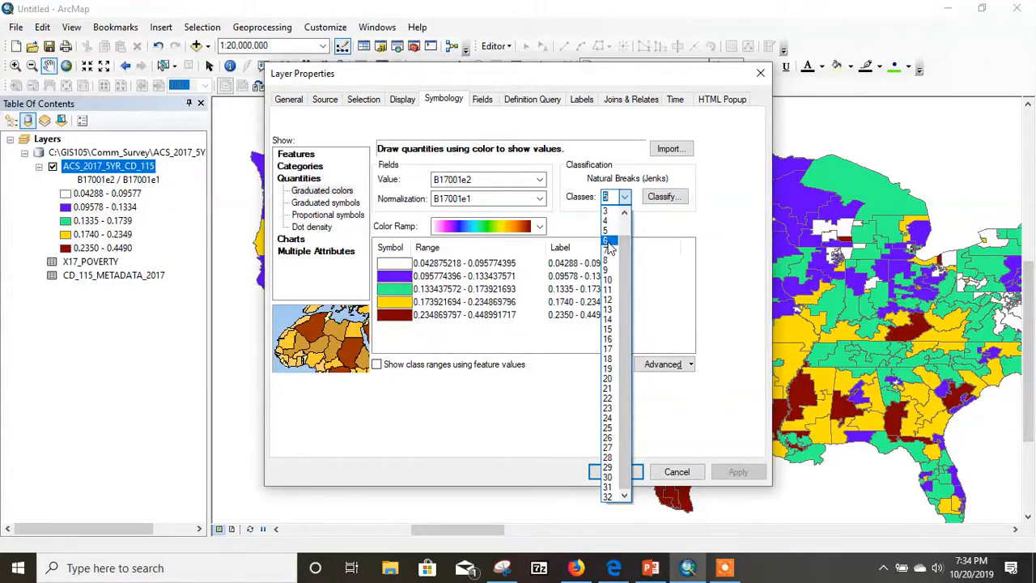
{"action": "left_click", "coordinate": [666, 199]}
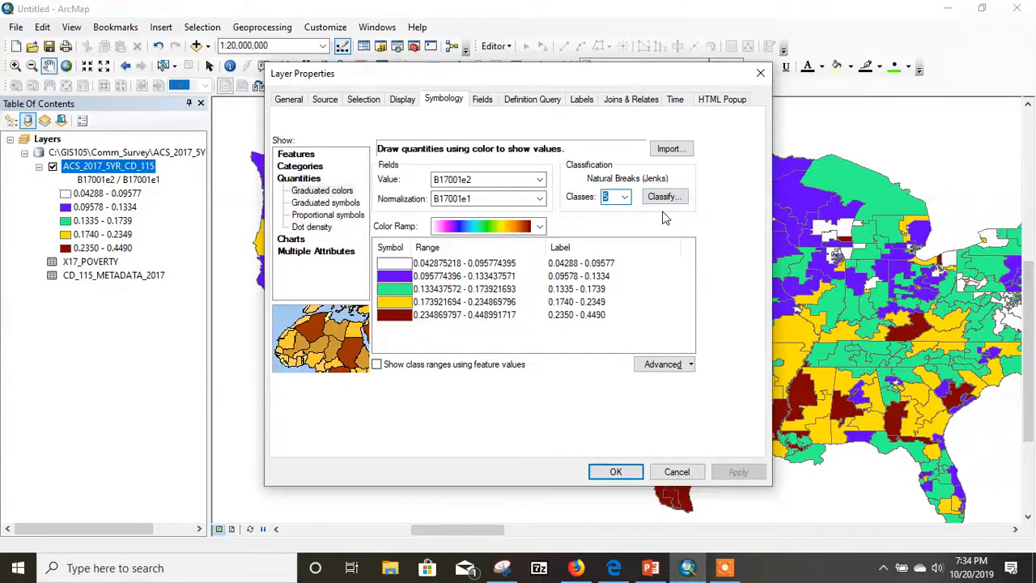
{"action": "left_click", "coordinate": [665, 201]}
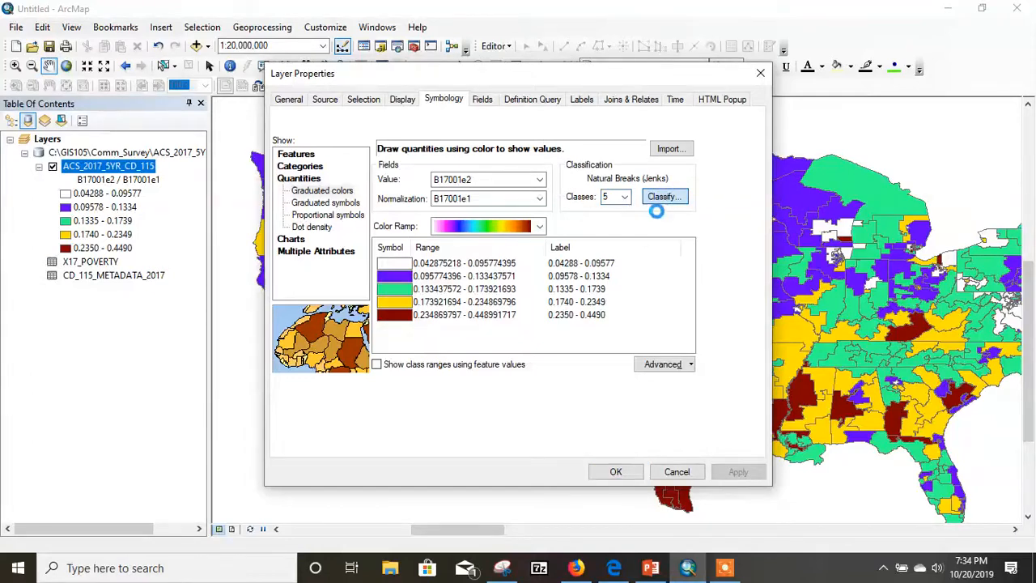
{"action": "left_click", "coordinate": [650, 201]}
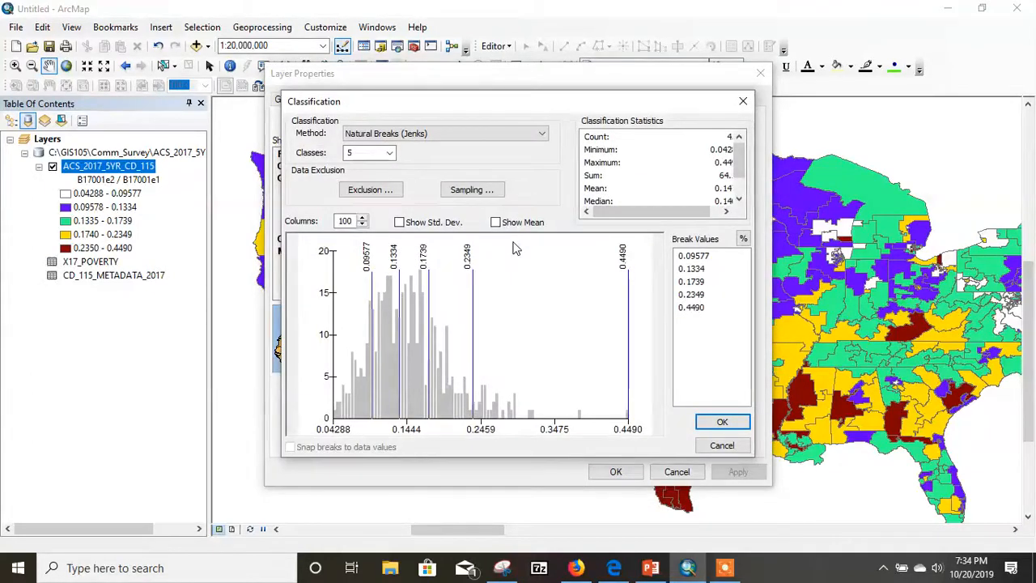
{"action": "left_click", "coordinate": [541, 134]}
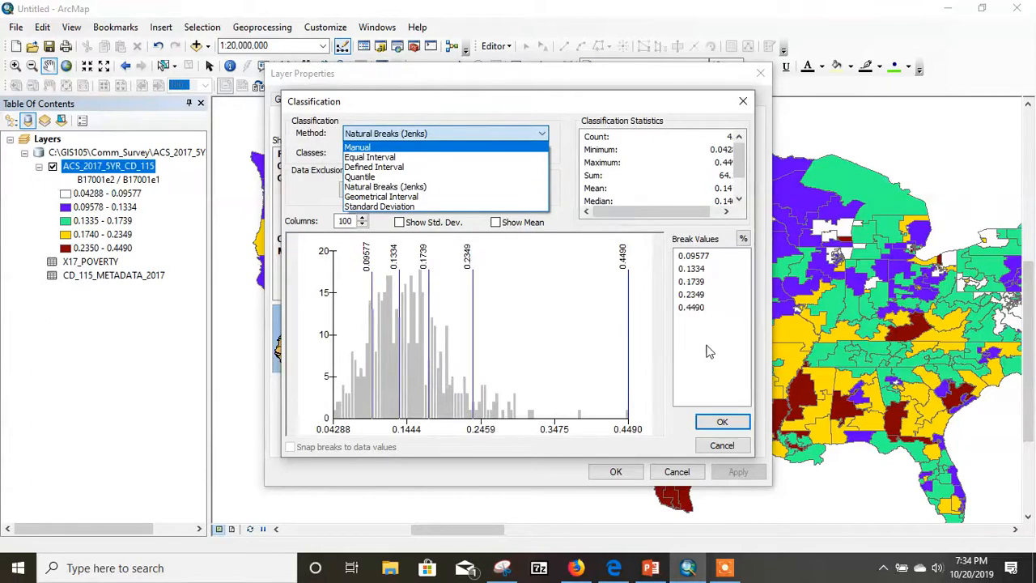
{"action": "left_click", "coordinate": [722, 425]}
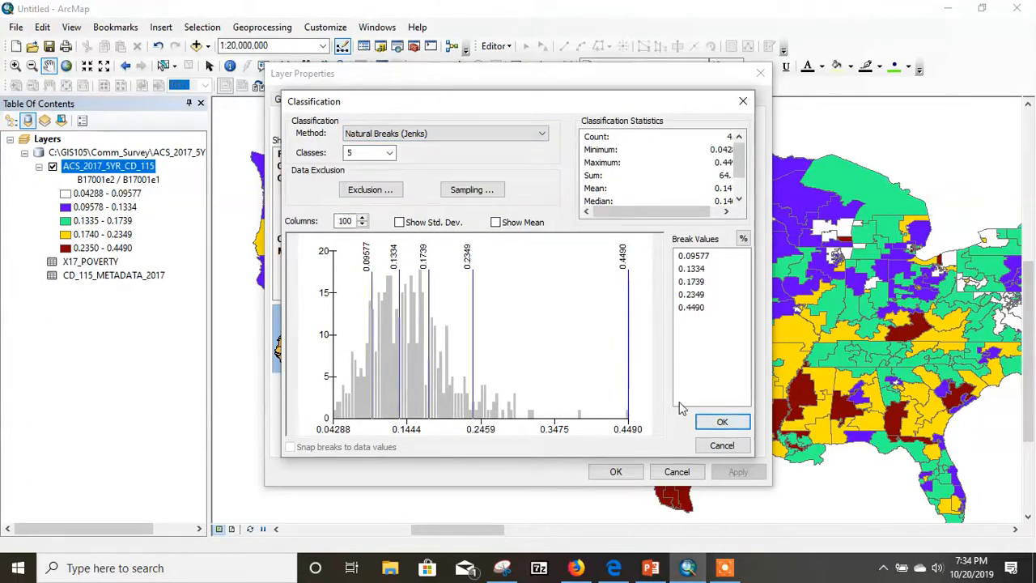
{"action": "left_click", "coordinate": [743, 100]}
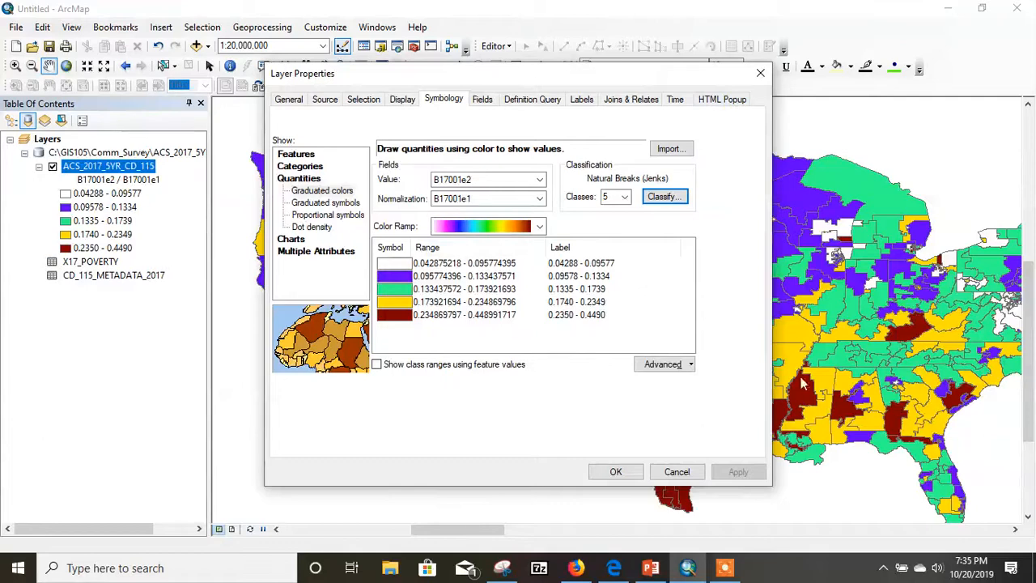
- Set the ACS_2017_5YR_CD_115 layer's graduated colors to 8 natural-breaks classes and apply the symbology to the map
{"action": "left_click", "coordinate": [624, 197]}
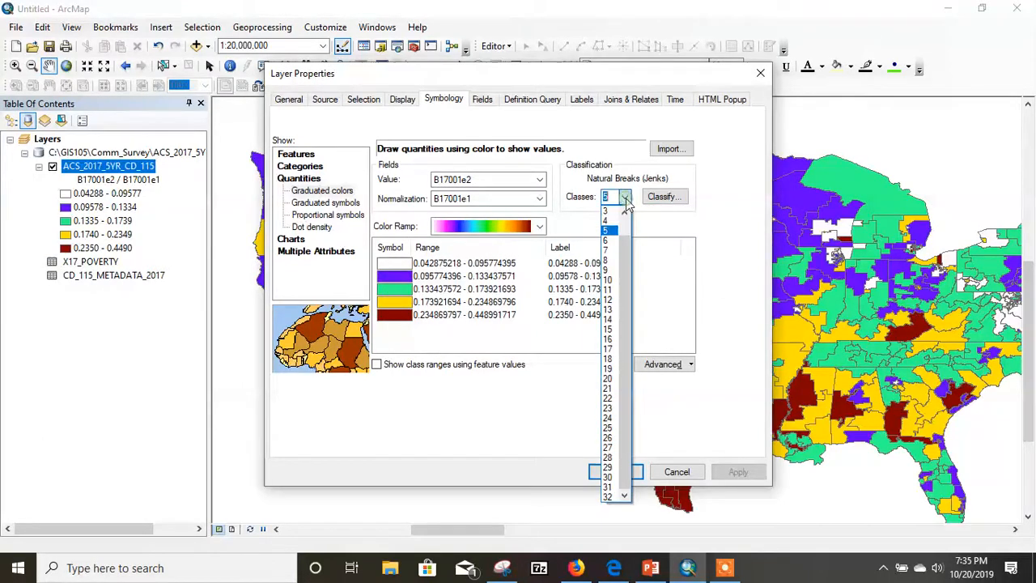
{"action": "left_click", "coordinate": [607, 260]}
{"action": "left_click", "coordinate": [619, 472]}
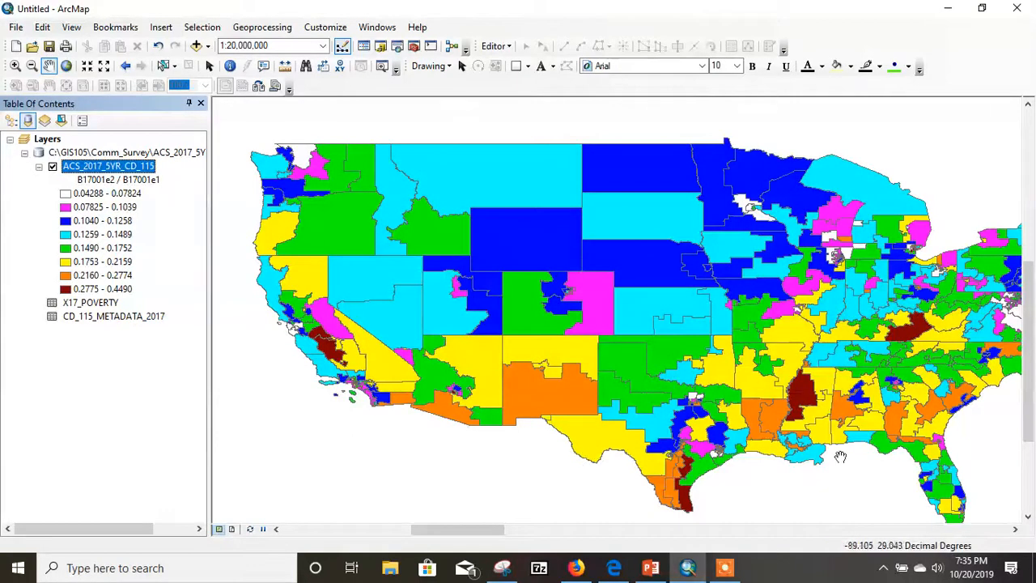
- Examine the eight-class poverty rates by district in California, the South, Florida, Texas and the Plains, and across the contiguous United States
{"action": "left_click_drag", "start_coordinate": [585, 306], "coordinate": [529, 273]}
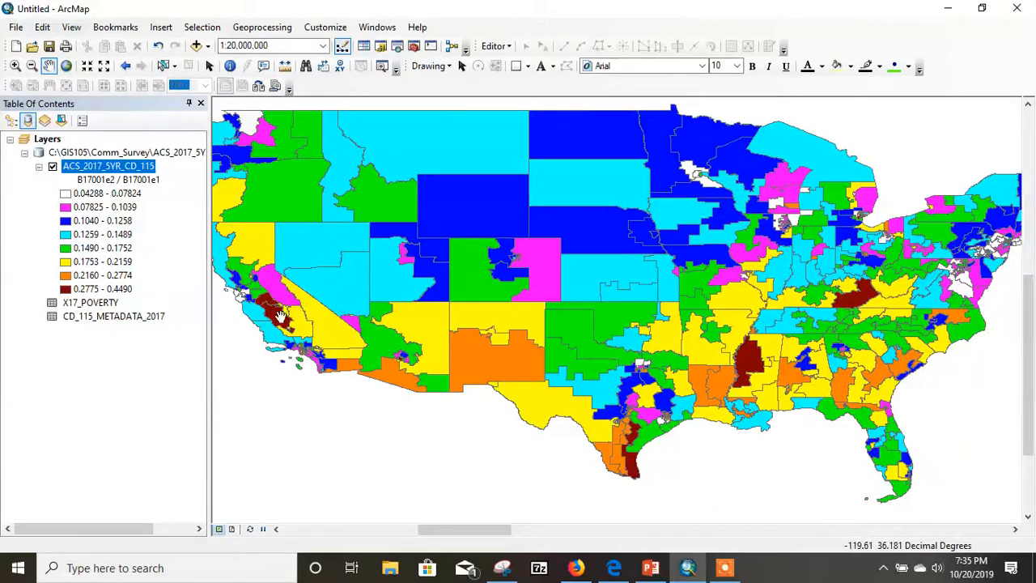
{"action": "left_click_drag", "start_coordinate": [751, 342], "coordinate": [583, 334]}
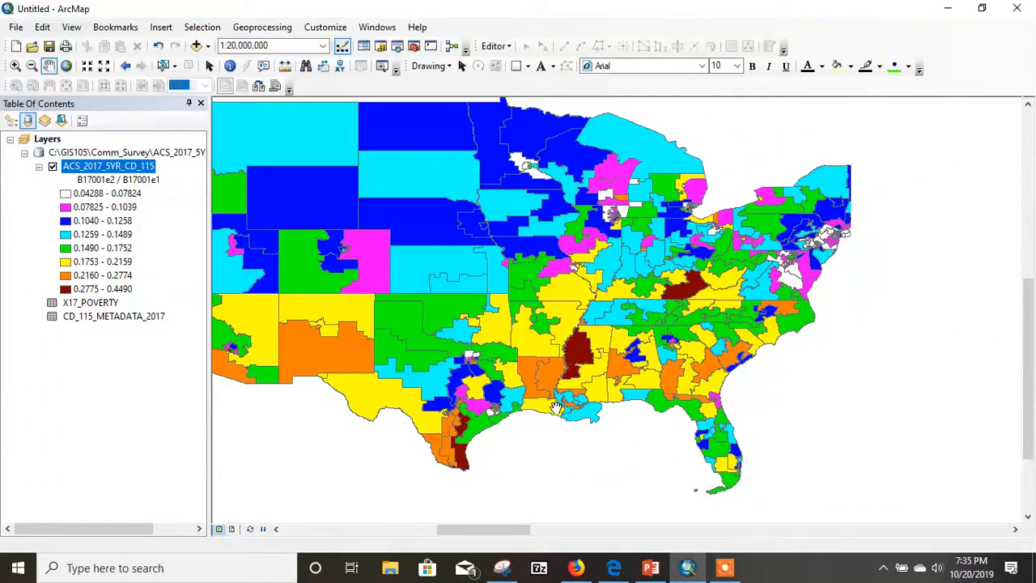
{"action": "left_click_drag", "start_coordinate": [652, 417], "coordinate": [613, 324]}
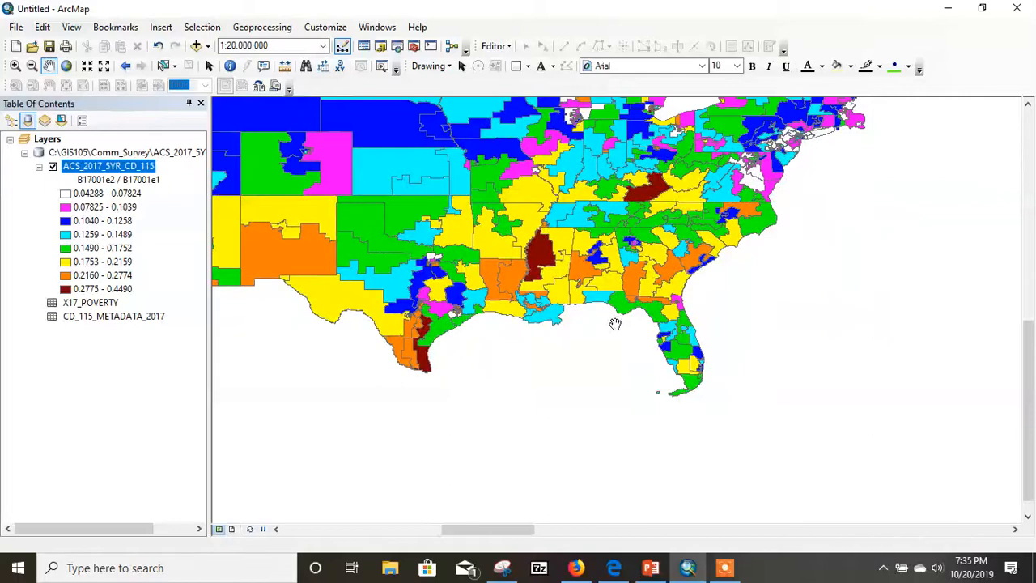
{"action": "left_click_drag", "start_coordinate": [680, 413], "coordinate": [620, 328]}
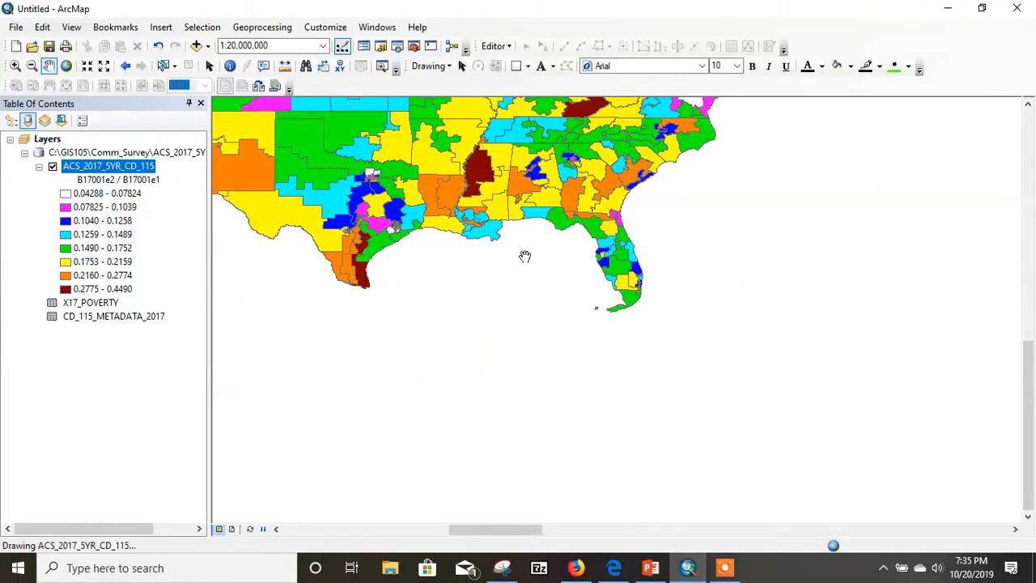
{"action": "left_click_drag", "start_coordinate": [506, 268], "coordinate": [637, 410]}
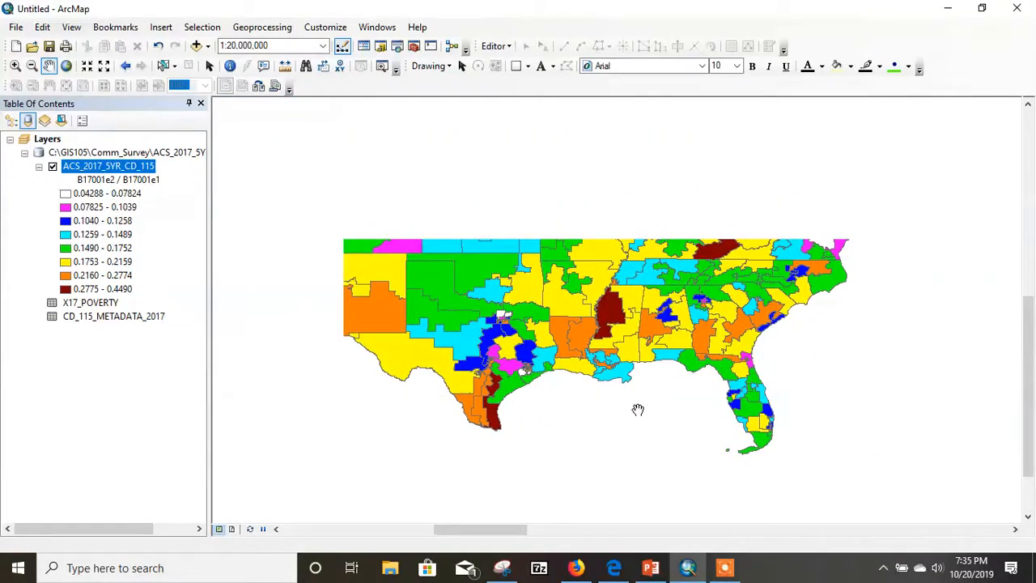
{"action": "left_click_drag", "start_coordinate": [475, 281], "coordinate": [554, 326]}
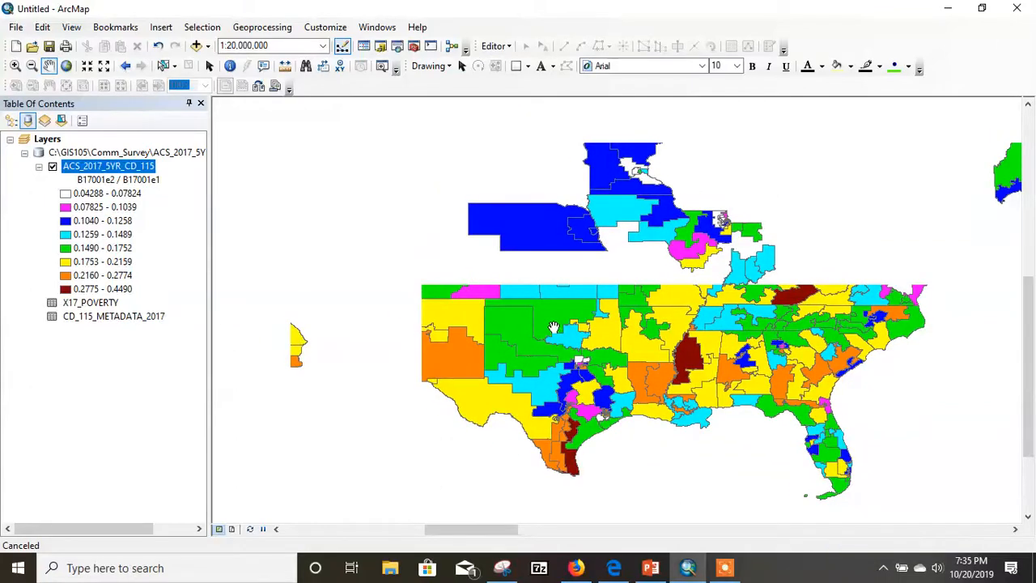
{"action": "left_click_drag", "start_coordinate": [536, 249], "coordinate": [588, 322]}
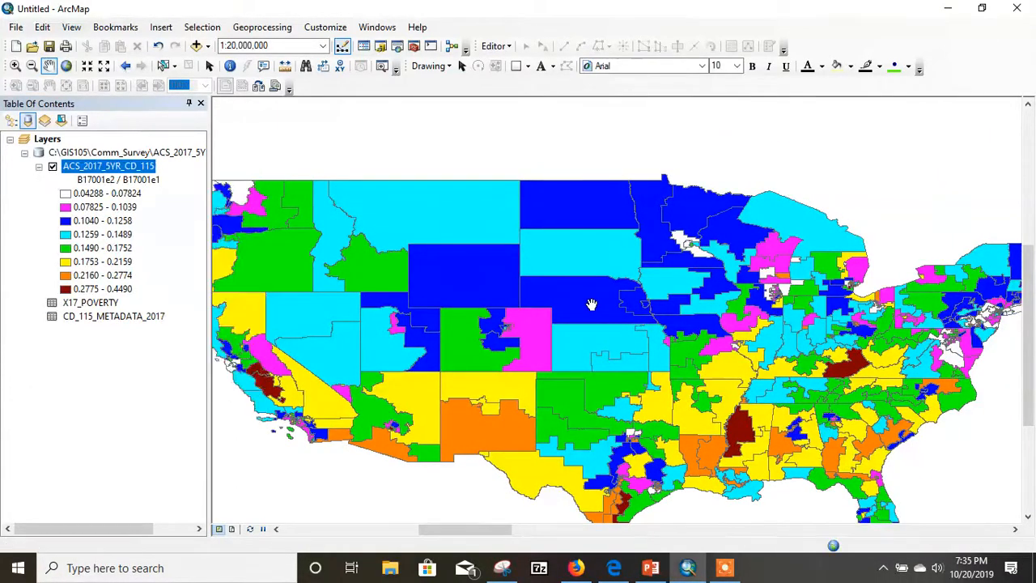
{"action": "scroll", "coordinate": [591, 301], "scroll_direction": "up", "scroll_amount": 2}
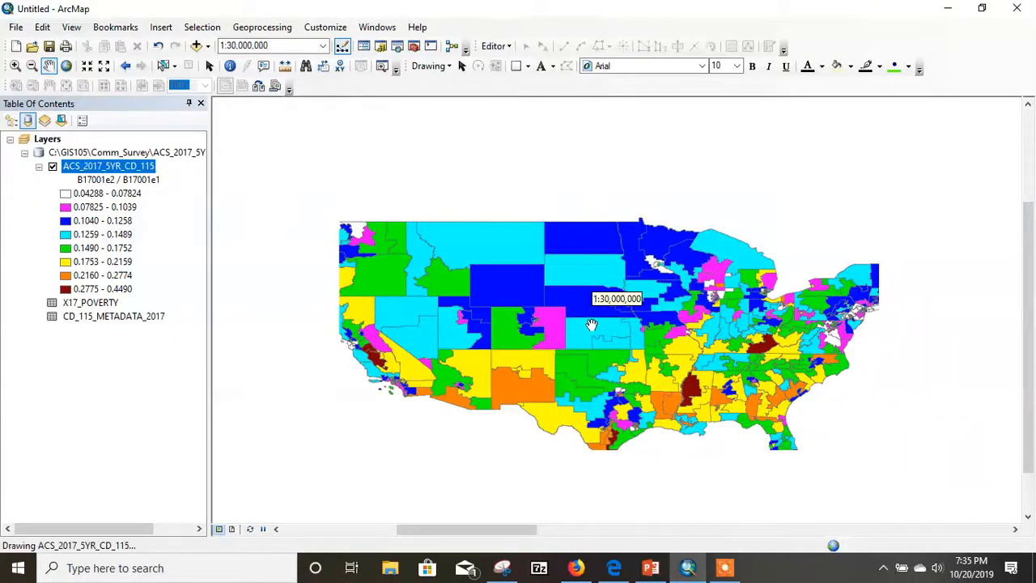
{"action": "left_click_drag", "start_coordinate": [592, 325], "coordinate": [569, 290]}
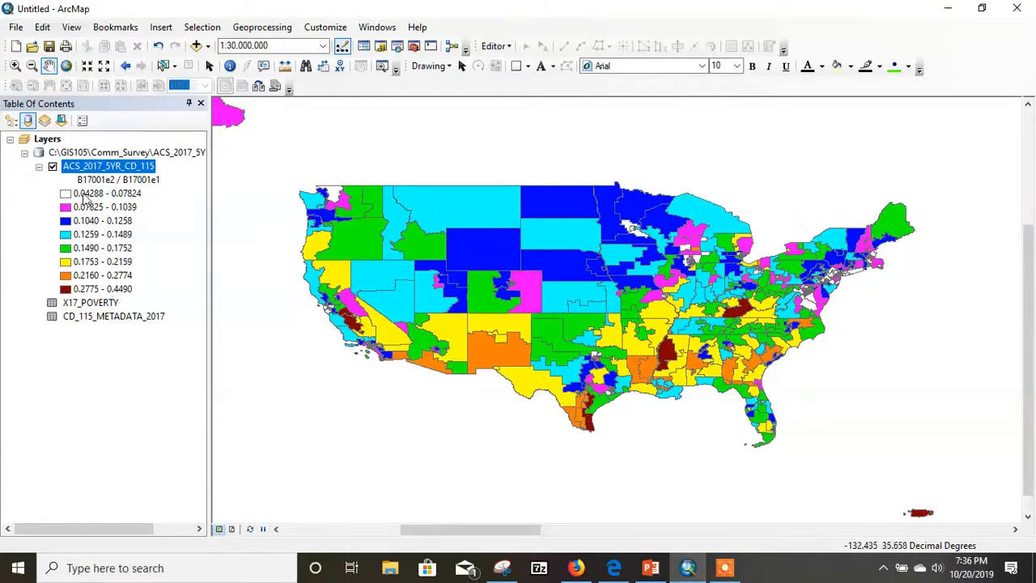
- Review the ACS_2017_5YR_CD_115 attribute table from the district identifier fields through the joined poverty fields, and close it
{"action": "right_click", "coordinate": [105, 168]}
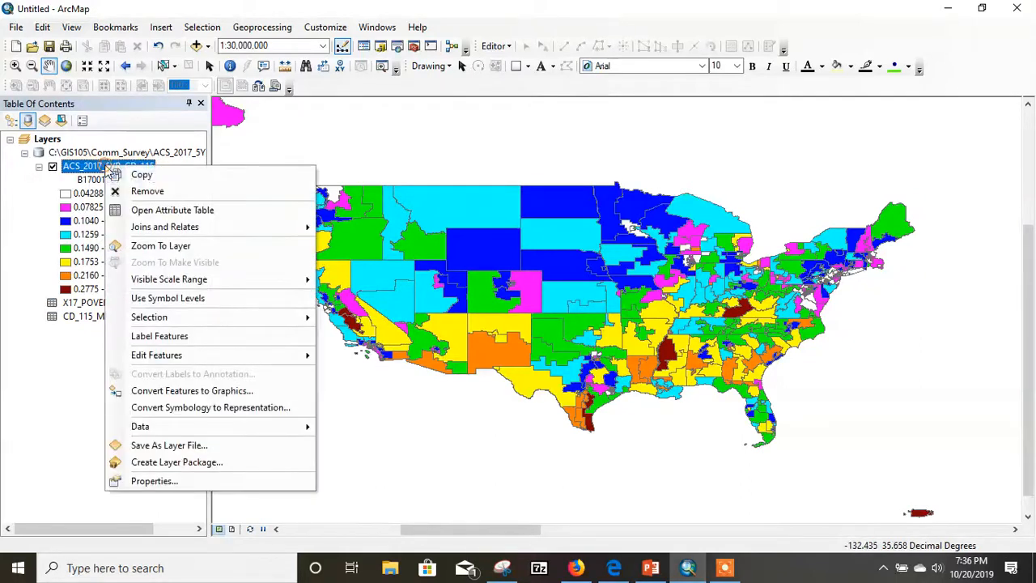
{"action": "left_click", "coordinate": [151, 209]}
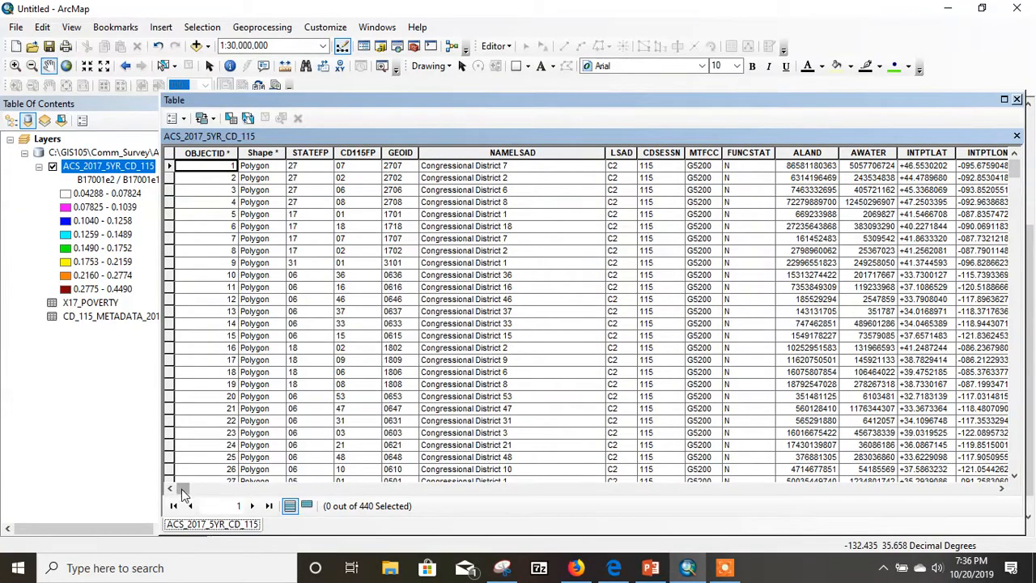
{"action": "mouse_move", "coordinate": [182, 490]}
{"action": "left_mouse_down"}
{"action": "mouse_move", "coordinate": [234, 497]}
{"action": "mouse_move", "coordinate": [175, 492]}
{"action": "left_mouse_up"}
{"action": "left_click_drag", "start_coordinate": [178, 495], "coordinate": [1011, 558]}
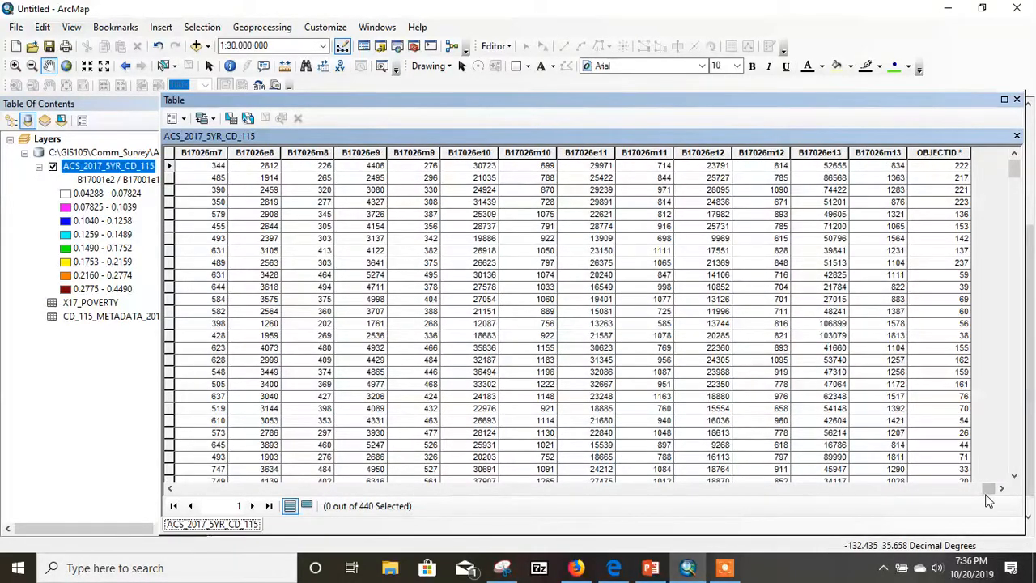
{"action": "left_click_drag", "start_coordinate": [989, 494], "coordinate": [183, 494]}
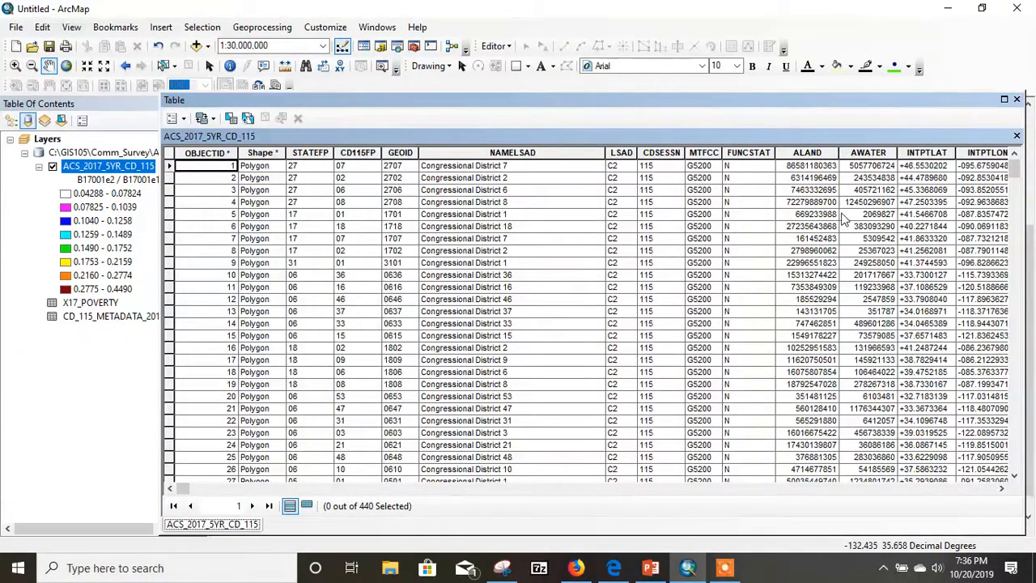
{"action": "left_click", "coordinate": [1016, 98]}
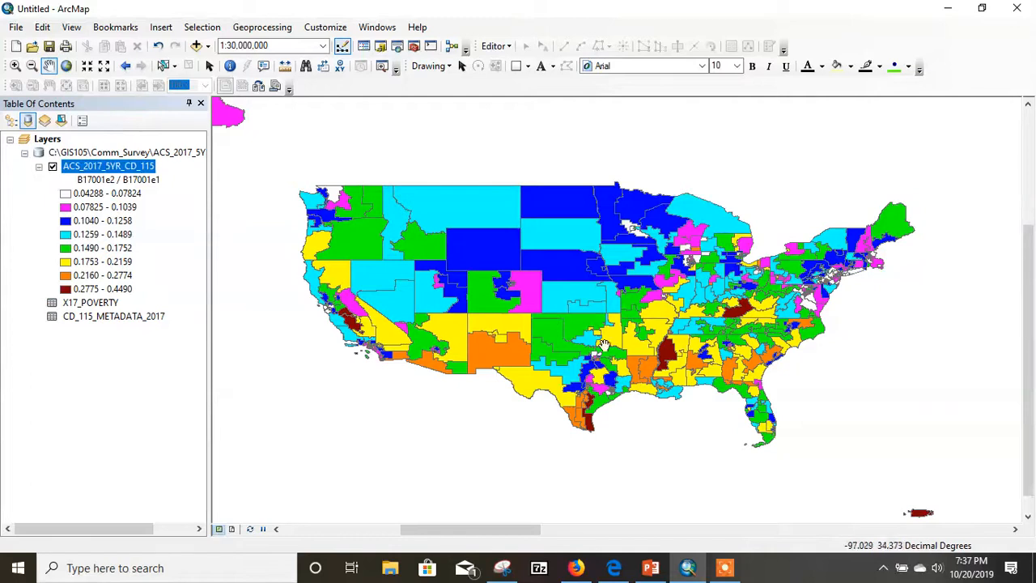
{"action": "left_click_drag", "start_coordinate": [615, 341], "coordinate": [637, 361]}
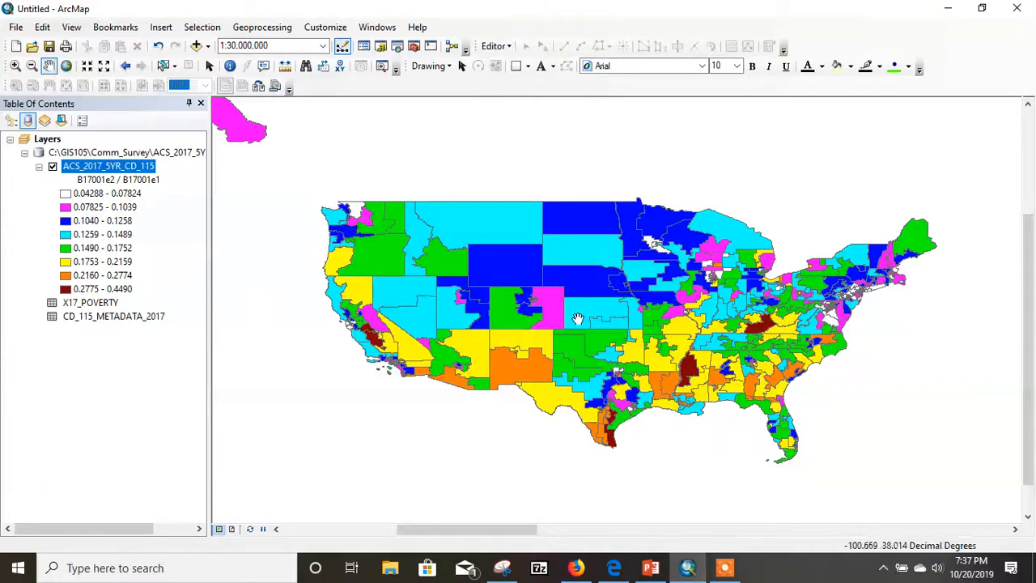
{"action": "left_click", "coordinate": [726, 571]}
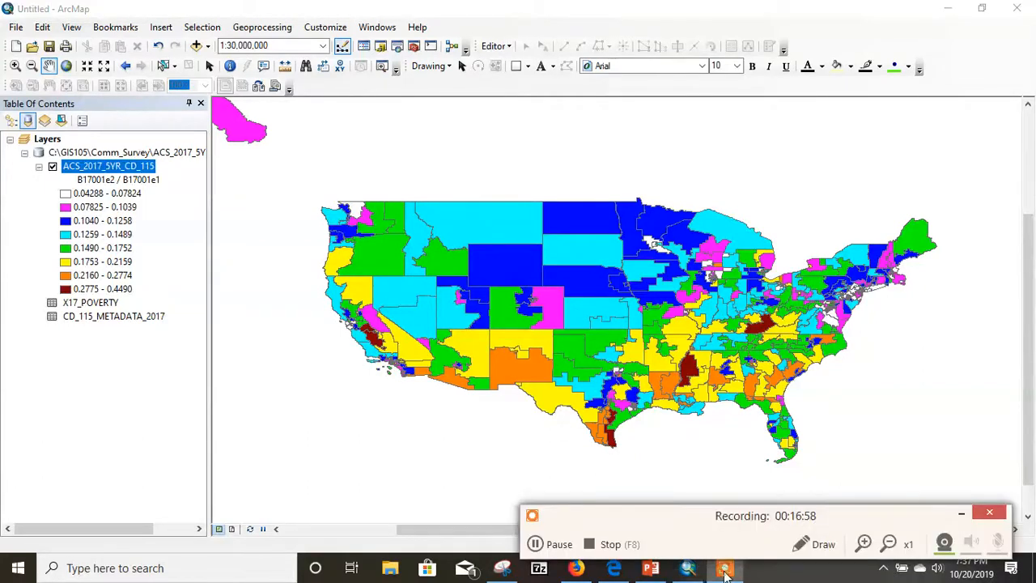